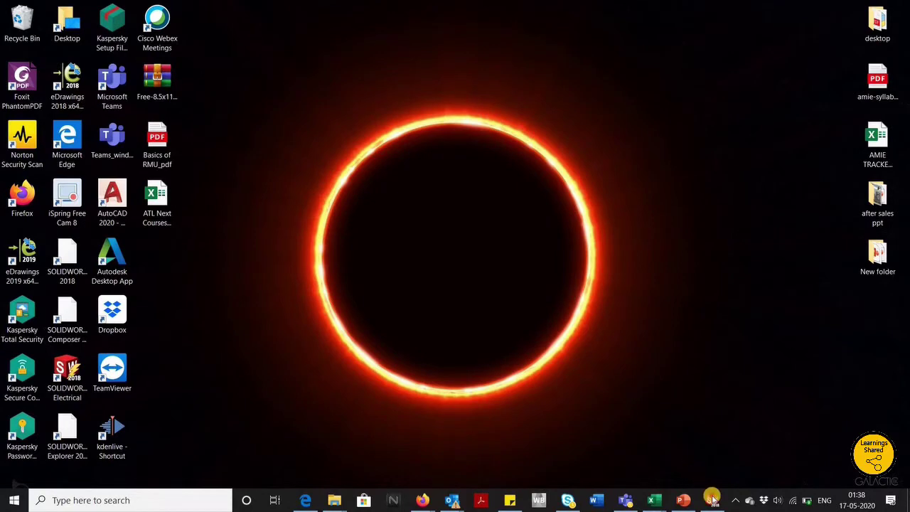
# Step: Switch to SOLIDWORKS 2018 and create a new Part document
pyautogui.click(711, 500)
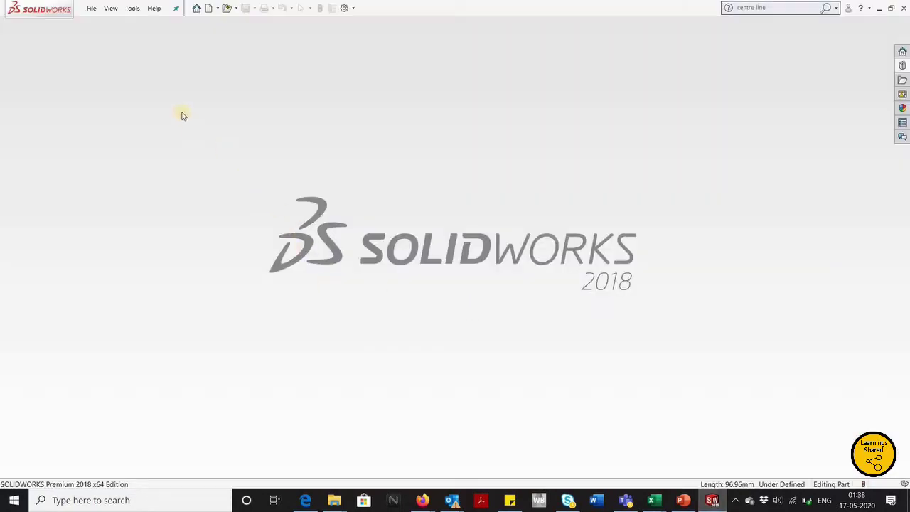
pyautogui.click(91, 10)
pyautogui.click(101, 25)
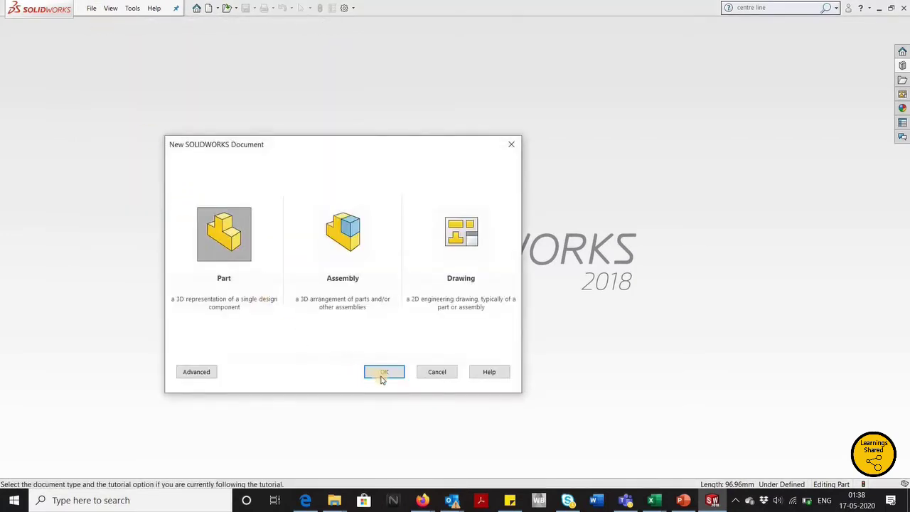
pyautogui.click(382, 376)
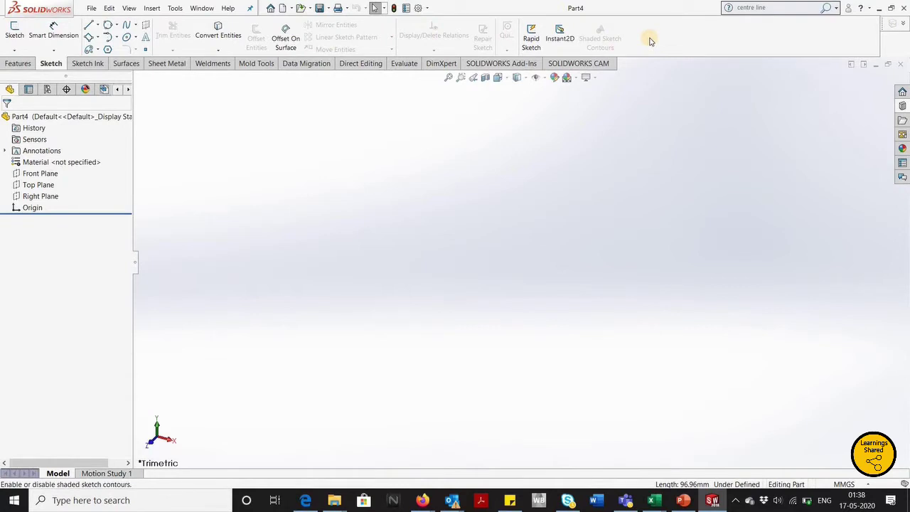
# Step: Start a new sketch on the Top Plane
pyautogui.click(99, 28)
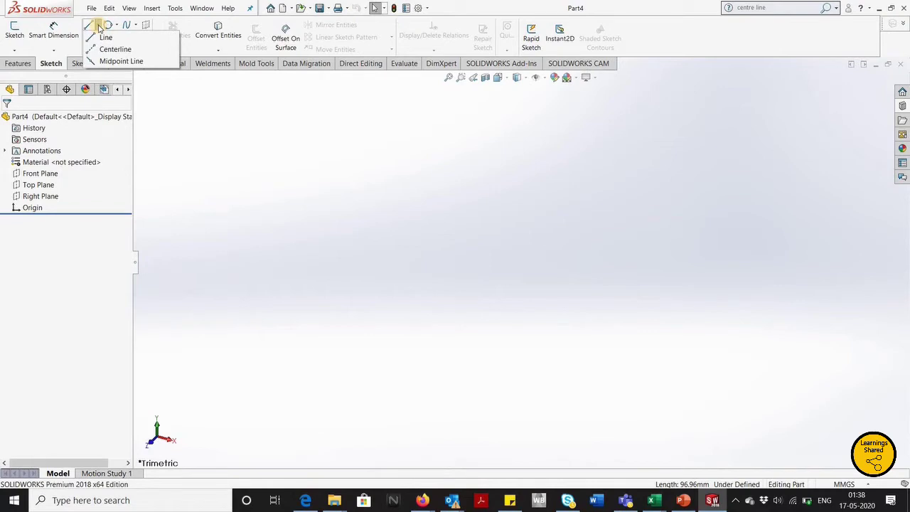
pyautogui.click(213, 181)
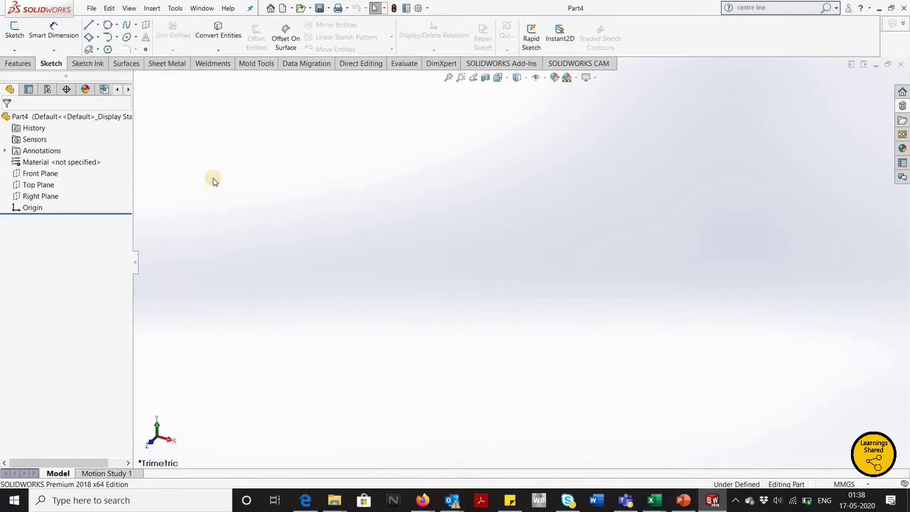
pyautogui.click(43, 186)
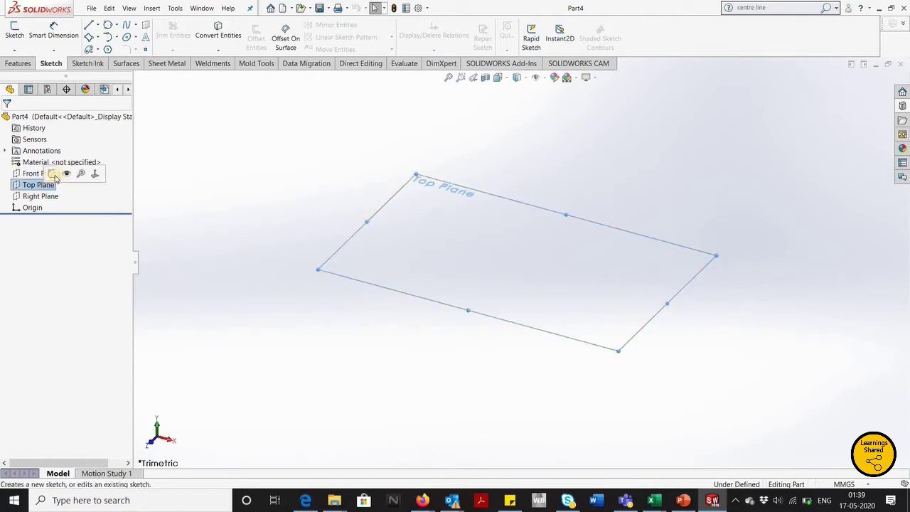
pyautogui.click(53, 175)
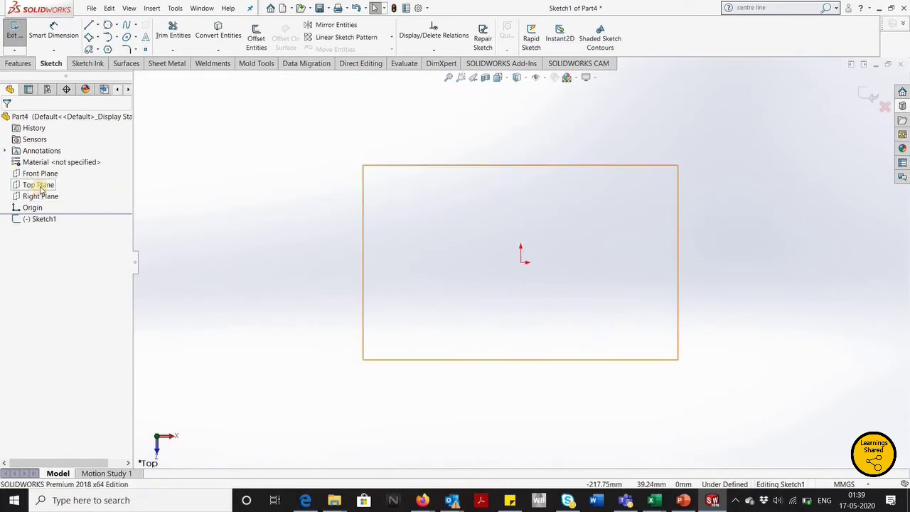
pyautogui.rightClick(41, 186)
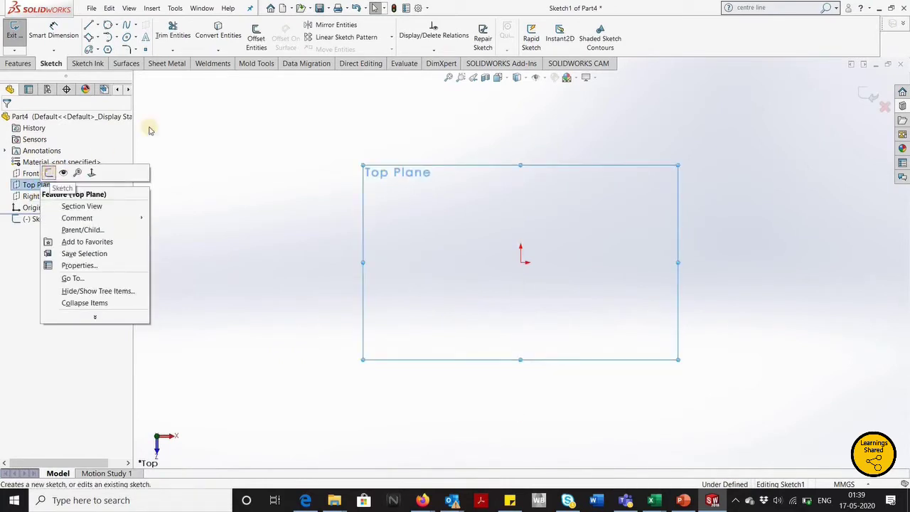
pyautogui.click(197, 104)
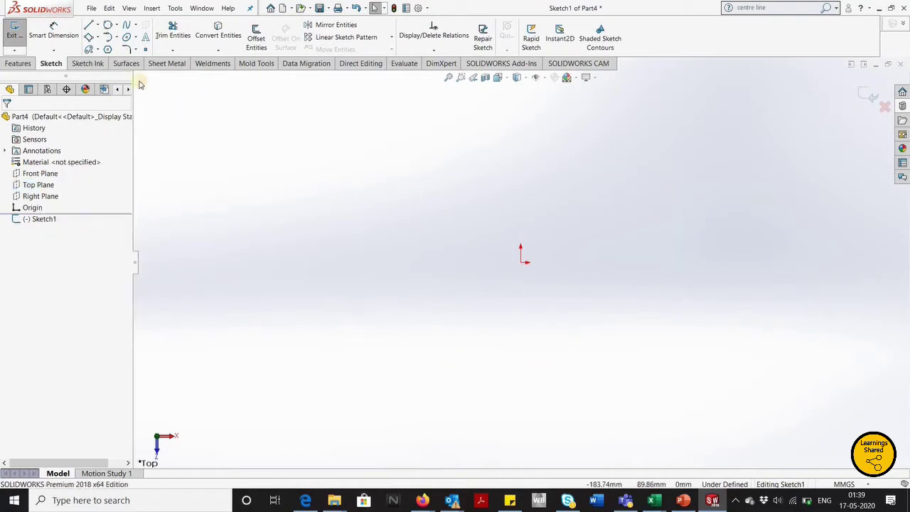
# Step: Sketch four separate slanted lines around the origin, the upper one beyond it about 64 mm and the lowest about 38 mm long
pyautogui.click(98, 26)
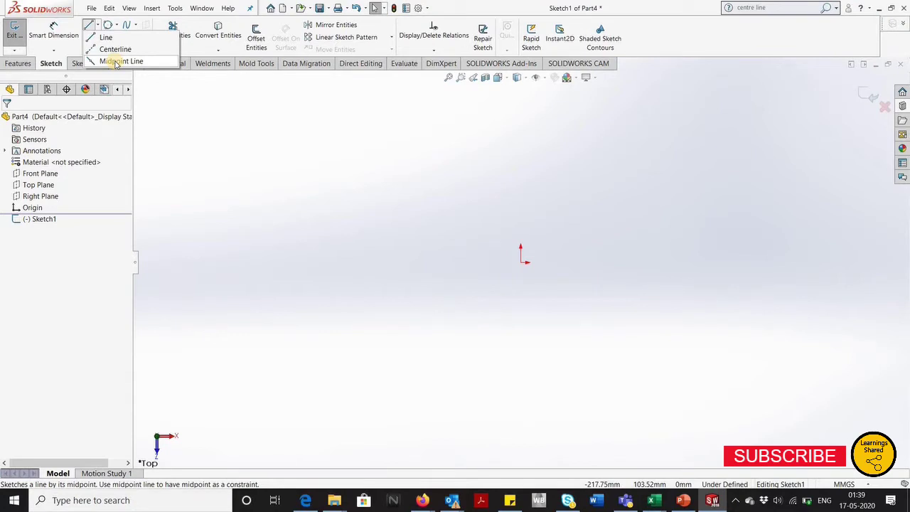
pyautogui.click(114, 44)
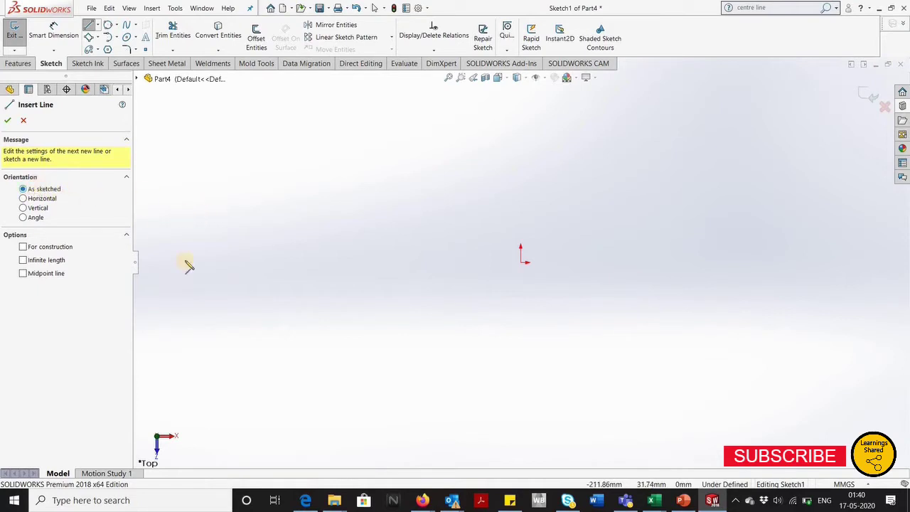
pyautogui.click(310, 263)
pyautogui.click(430, 172)
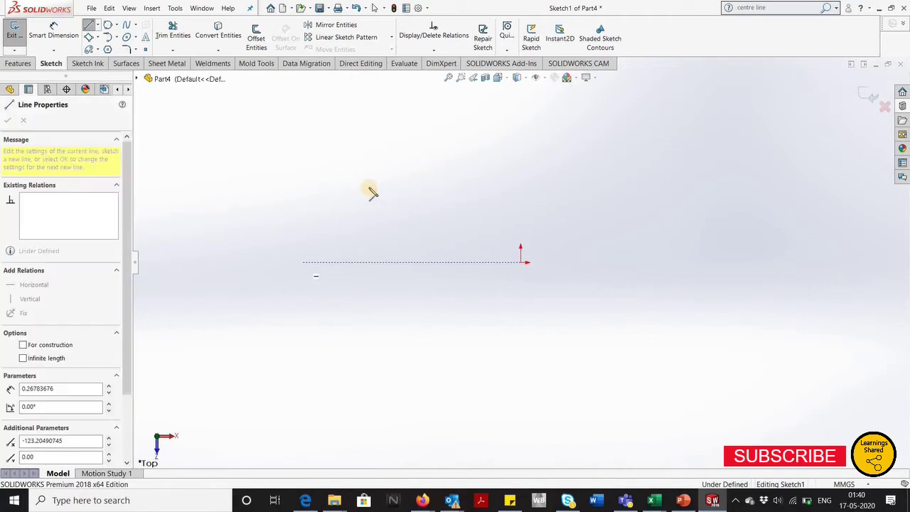
pyautogui.click(653, 216)
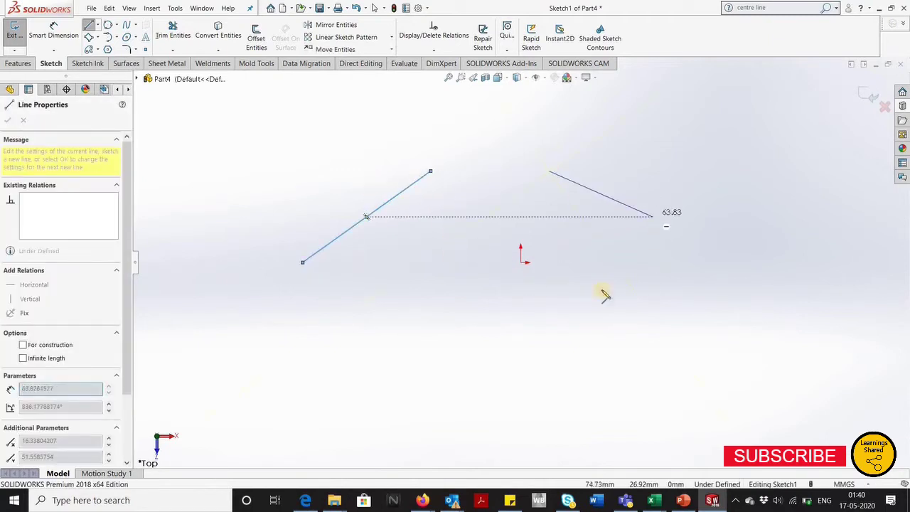
pyautogui.click(493, 223)
pyautogui.moveTo(367, 318); pyautogui.dragTo(417, 363)
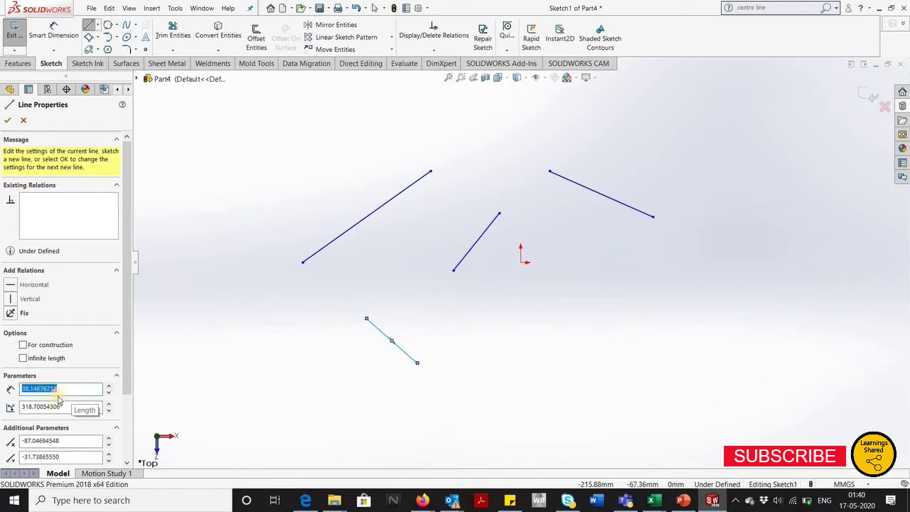
pyautogui.moveTo(77, 407); pyautogui.dragTo(14, 413)
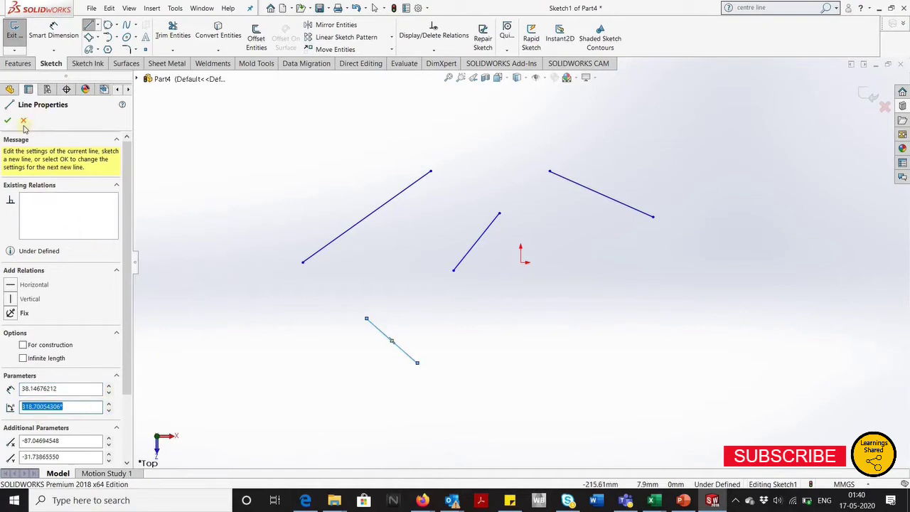
pyautogui.click(88, 25)
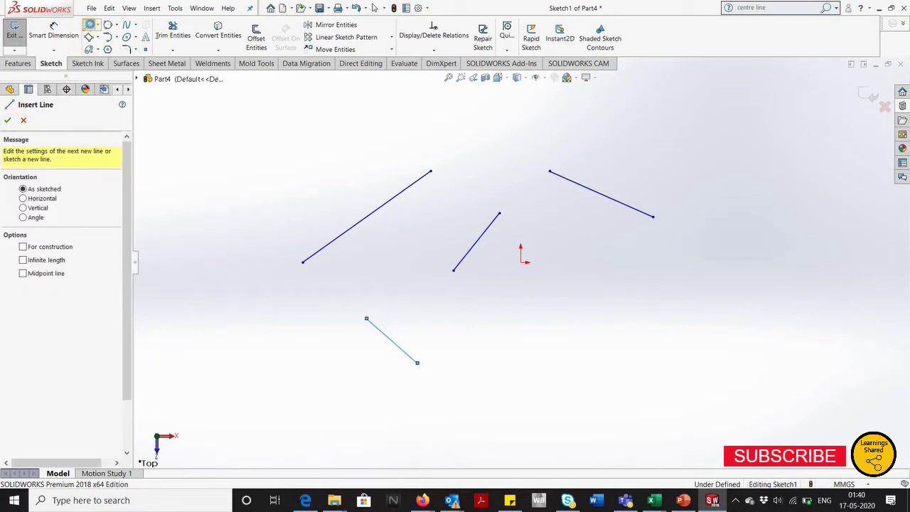
pyautogui.press('Escape')
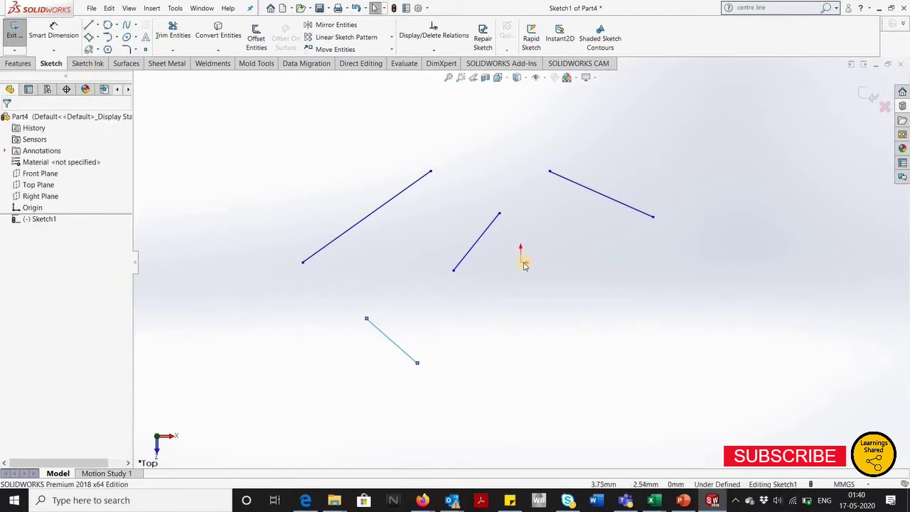
# Step: Sketch a line from the origin, about 41 mm long at 45°, and end the Line command
pyautogui.click(521, 261)
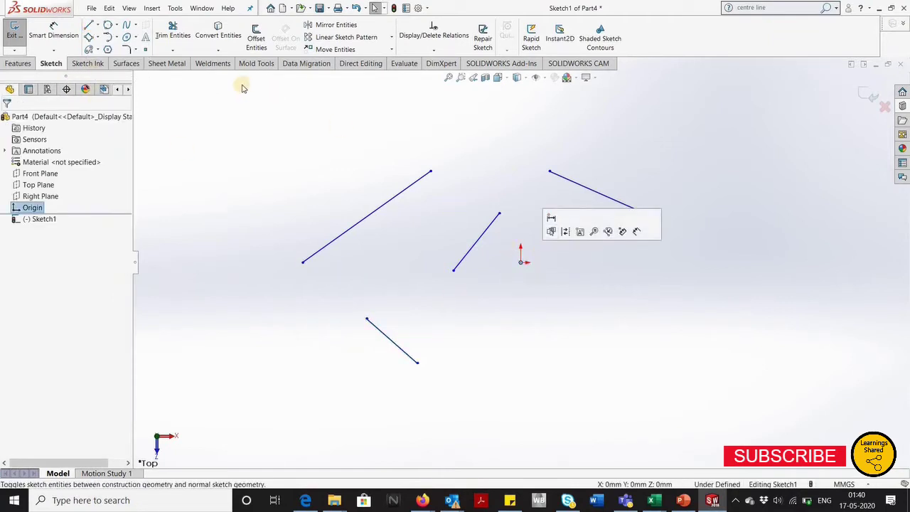
pyautogui.click(98, 25)
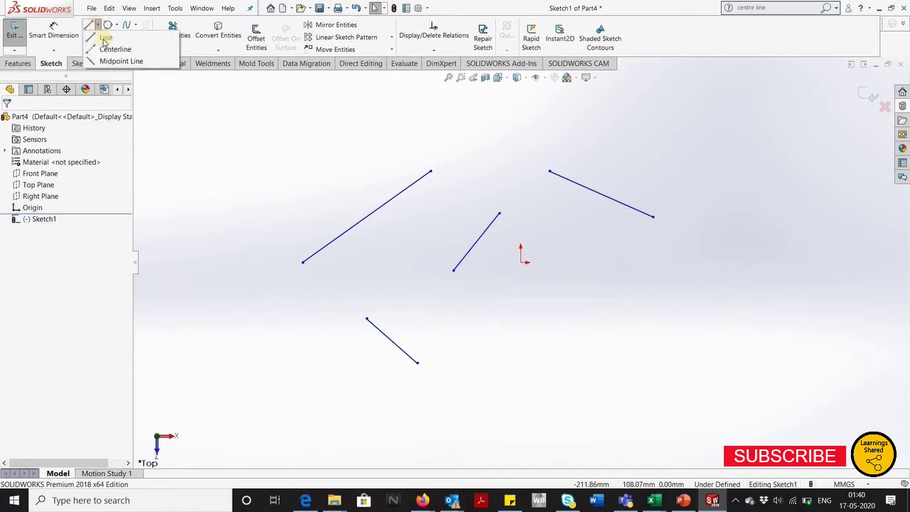
pyautogui.click(521, 262)
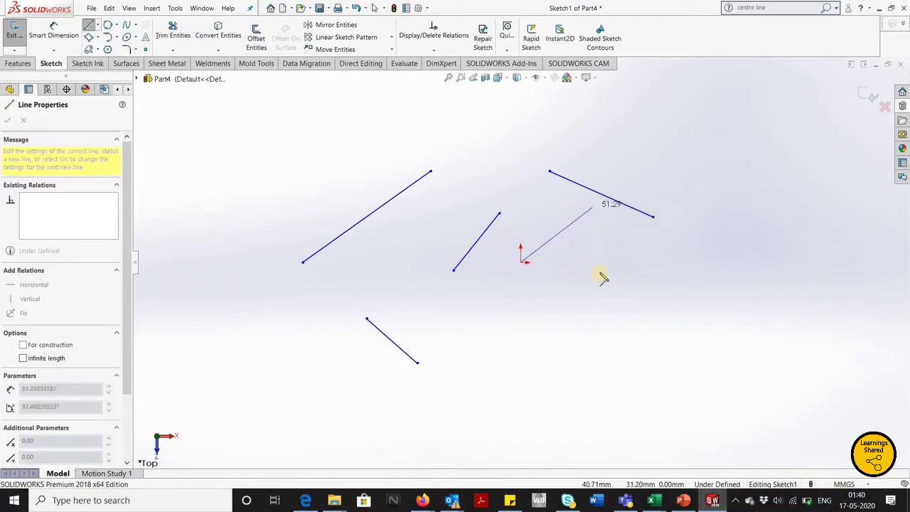
pyautogui.click(571, 211)
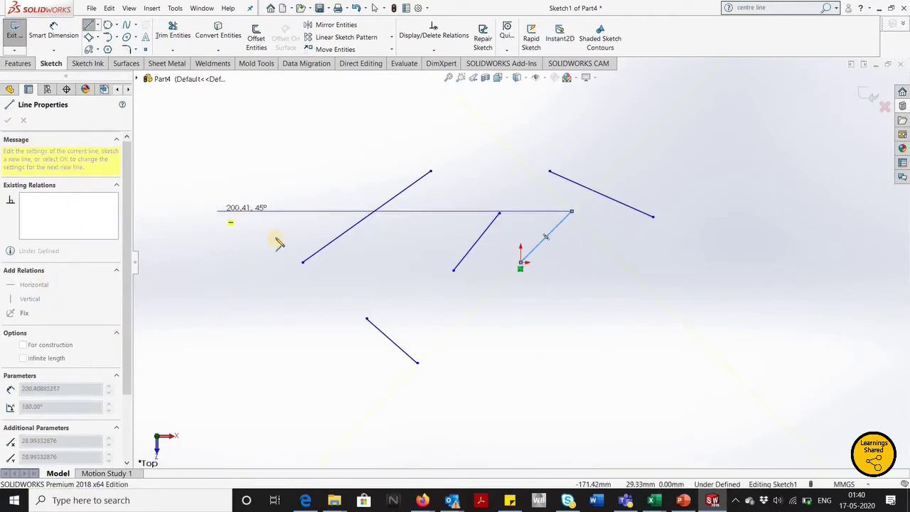
pyautogui.press('Escape')
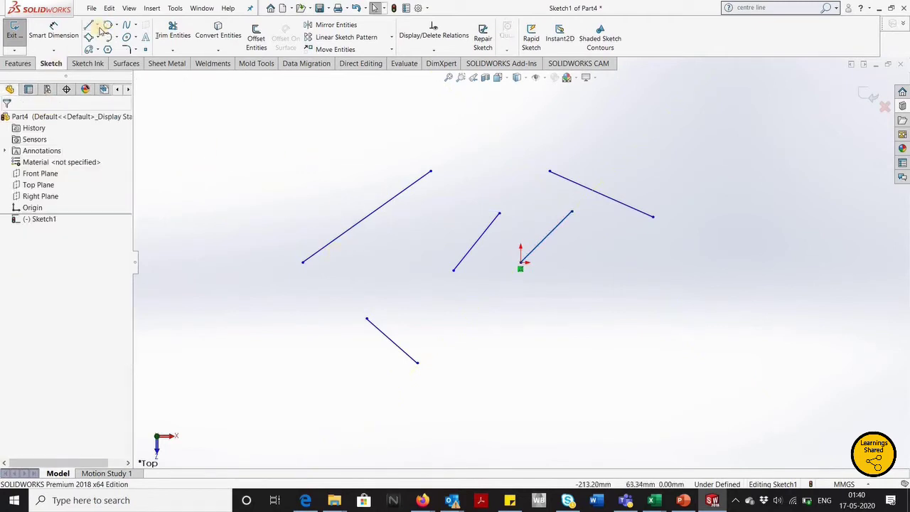
# Step: Set the origin line's length to 100 mm and move the slanted line crossing it up and clear of it
pyautogui.click(561, 226)
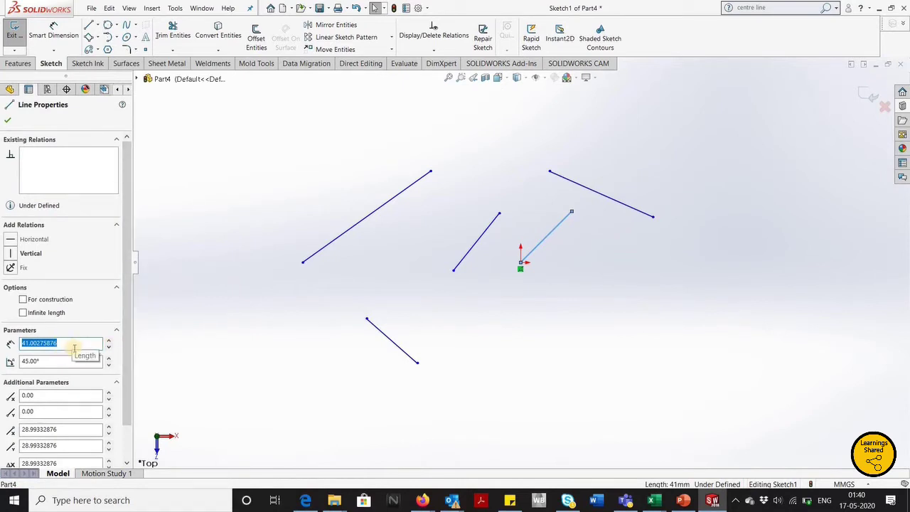
pyautogui.write('100')
pyautogui.press('Return')
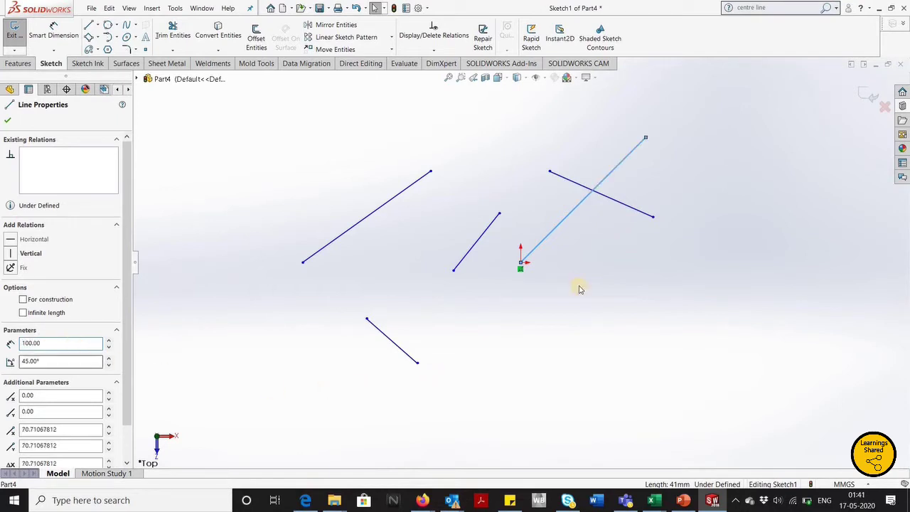
pyautogui.moveTo(609, 197); pyautogui.dragTo(609, 177)
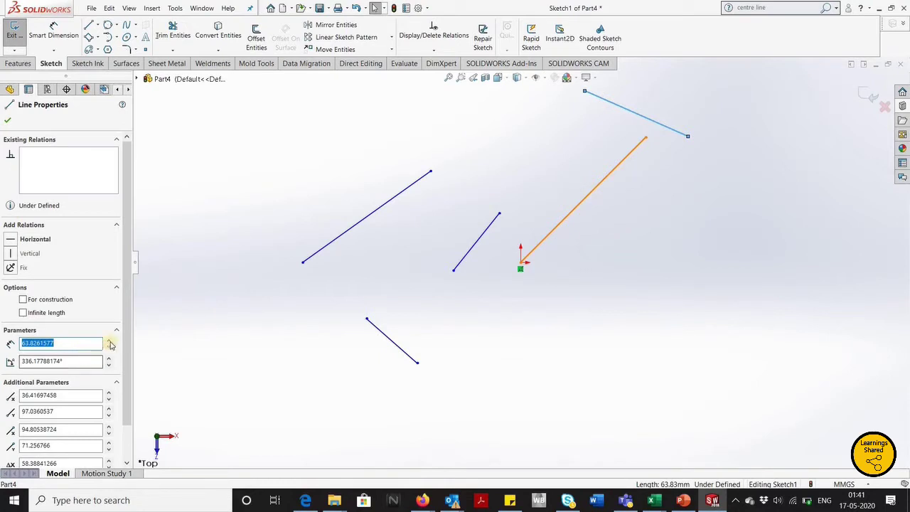
pyautogui.press('Escape')
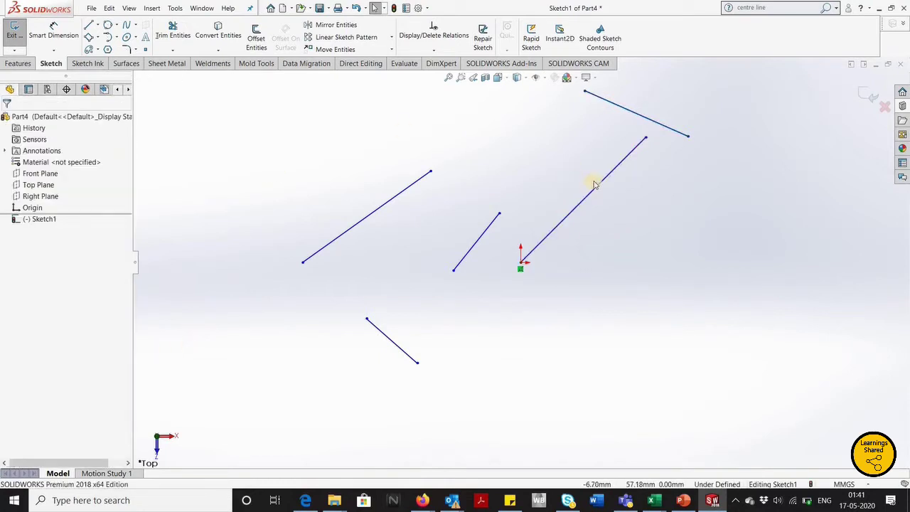
# Step: Try an angle of 60° for the line from the origin, and set its angle to 120°
pyautogui.click(602, 183)
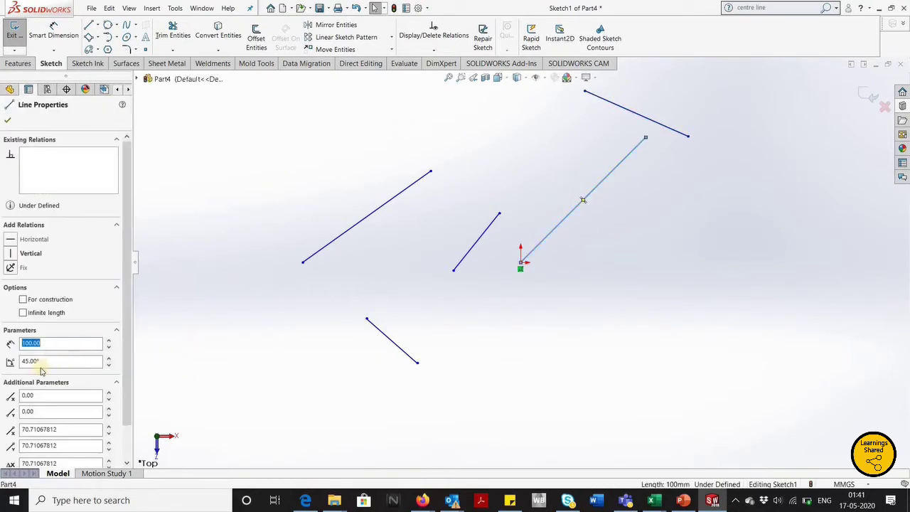
pyautogui.doubleClick(40, 363)
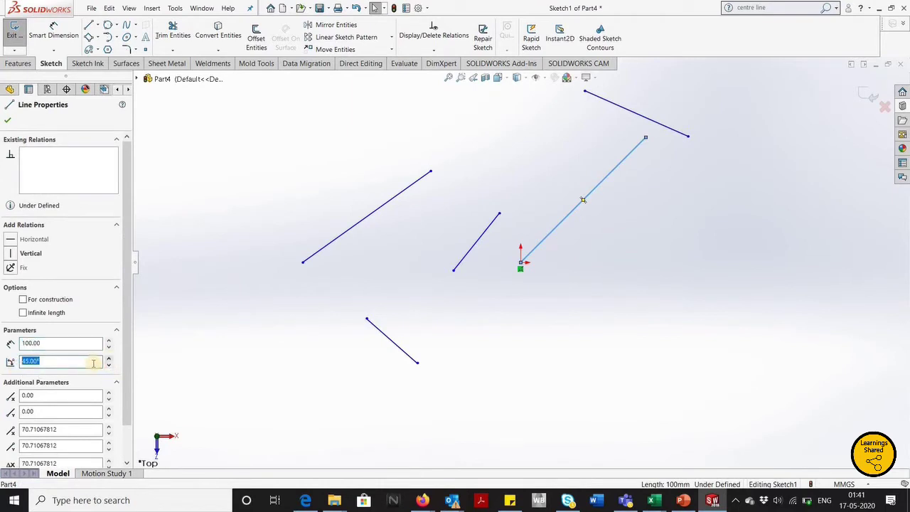
pyautogui.write('60')
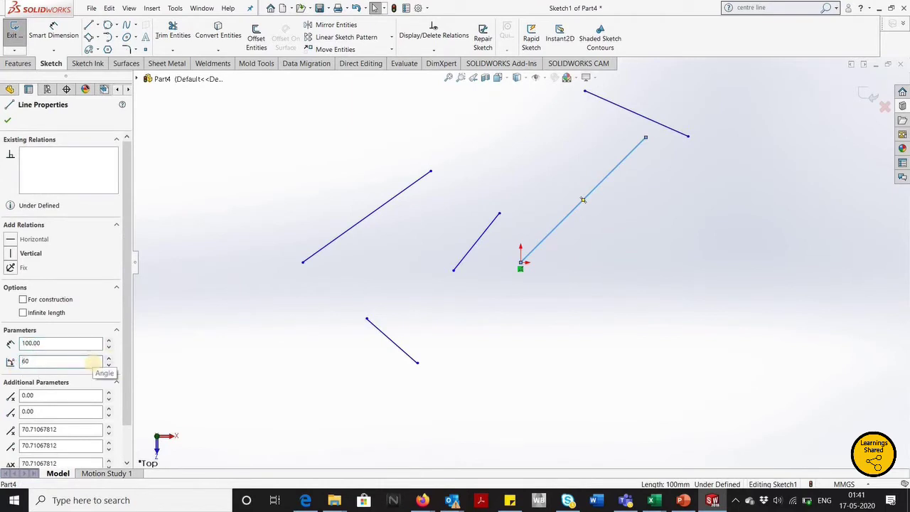
pyautogui.press('Return')
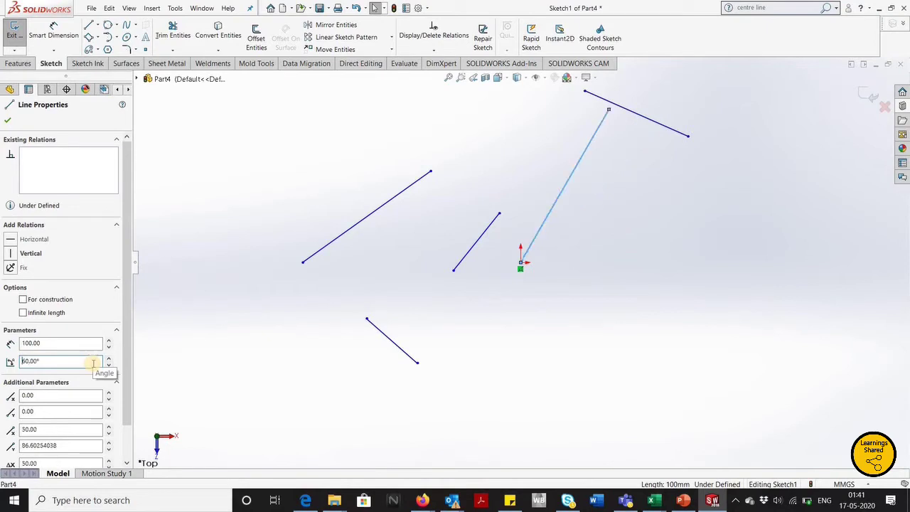
pyautogui.moveTo(59, 366); pyautogui.dragTo(16, 373)
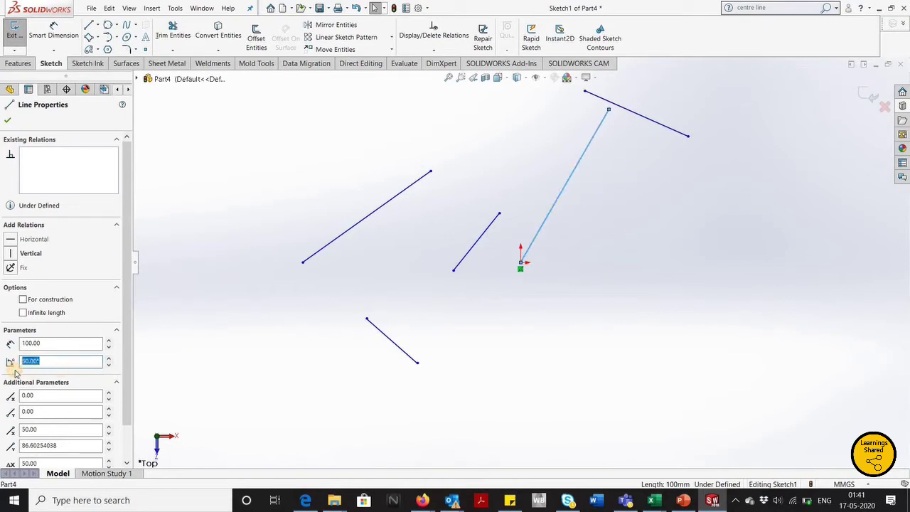
pyautogui.write('120')
pyautogui.press('Return')
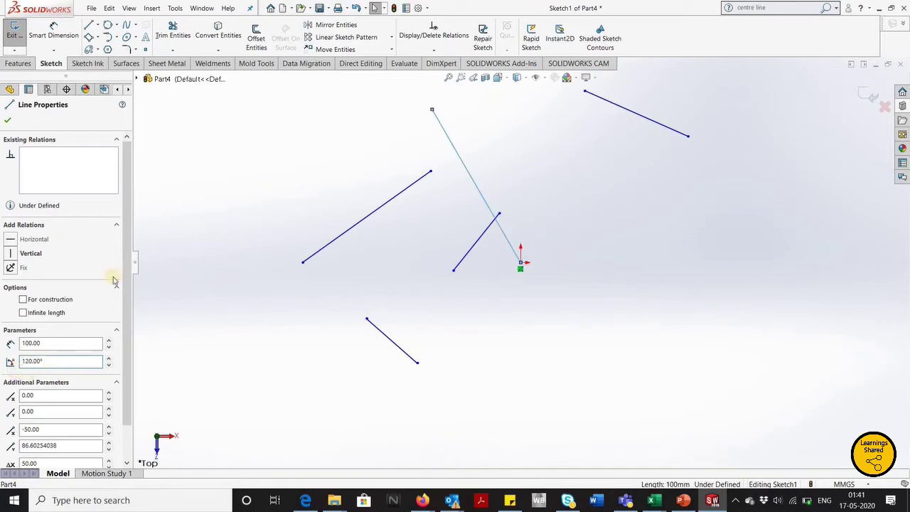
# Step: Switch infinite length on and off for the 120° origin line, and convert the line to construction geometry
pyautogui.click(32, 317)
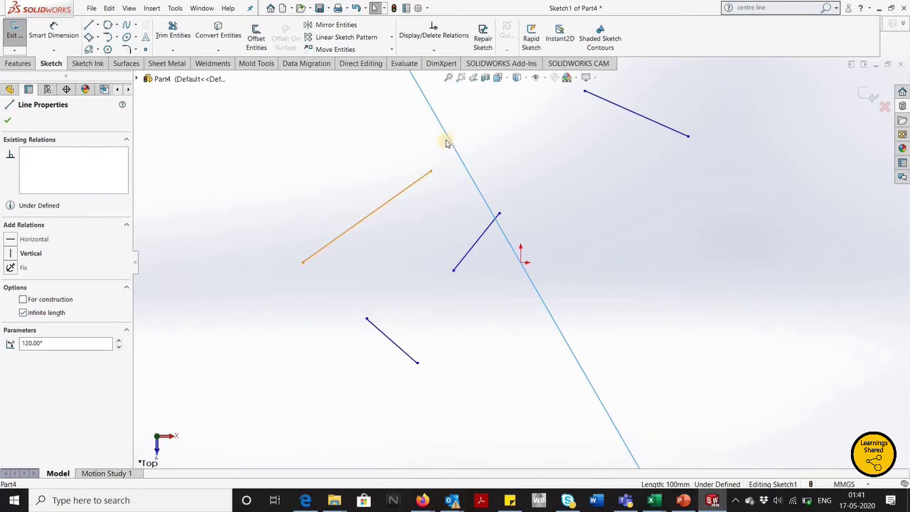
pyautogui.click(27, 314)
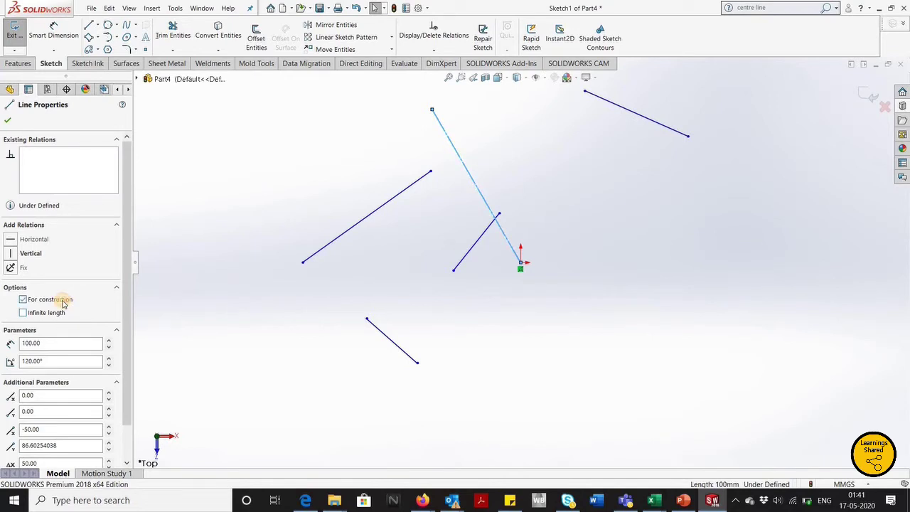
pyautogui.click(270, 218)
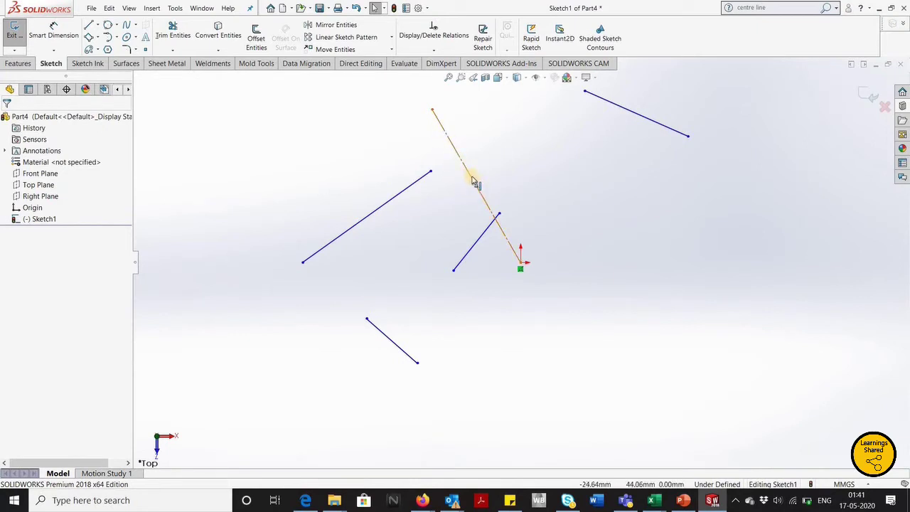
# Step: Sketch a short horizontal centerline about 10 mm long, below and to the right of the origin
pyautogui.click(447, 206)
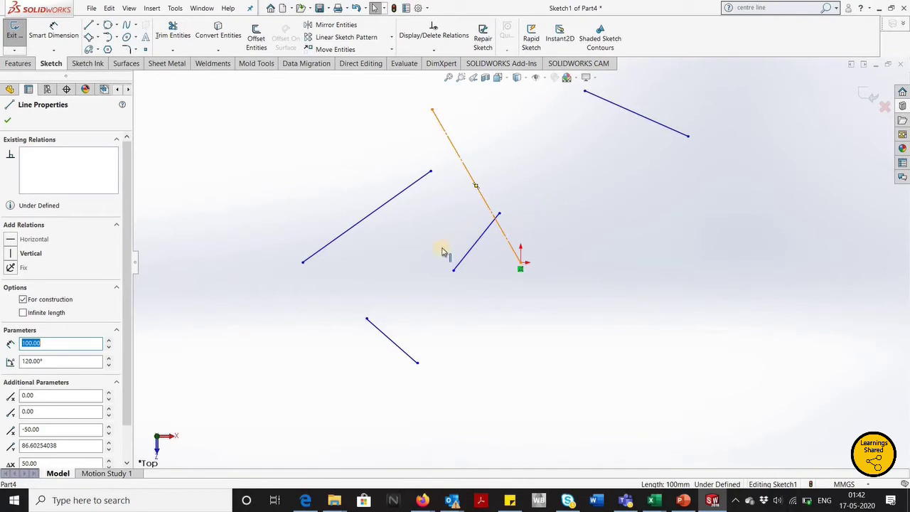
pyautogui.click(8, 121)
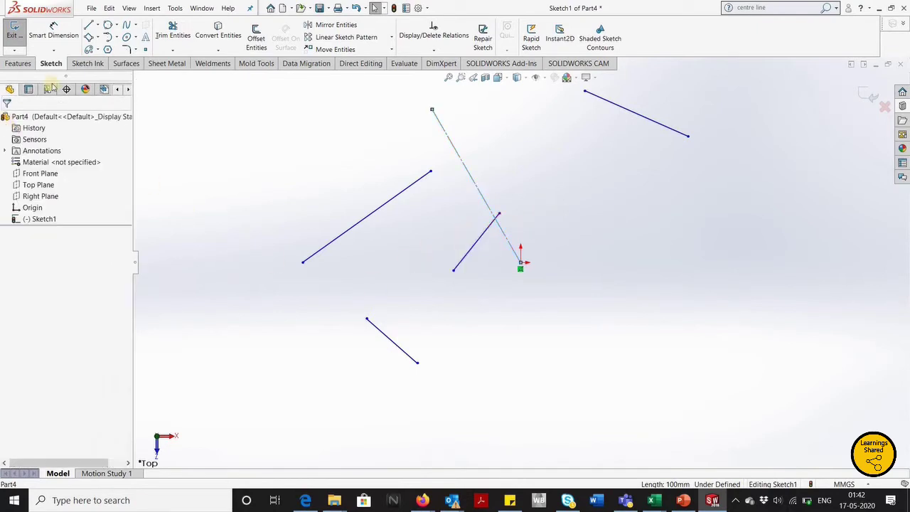
pyautogui.click(97, 25)
pyautogui.click(110, 50)
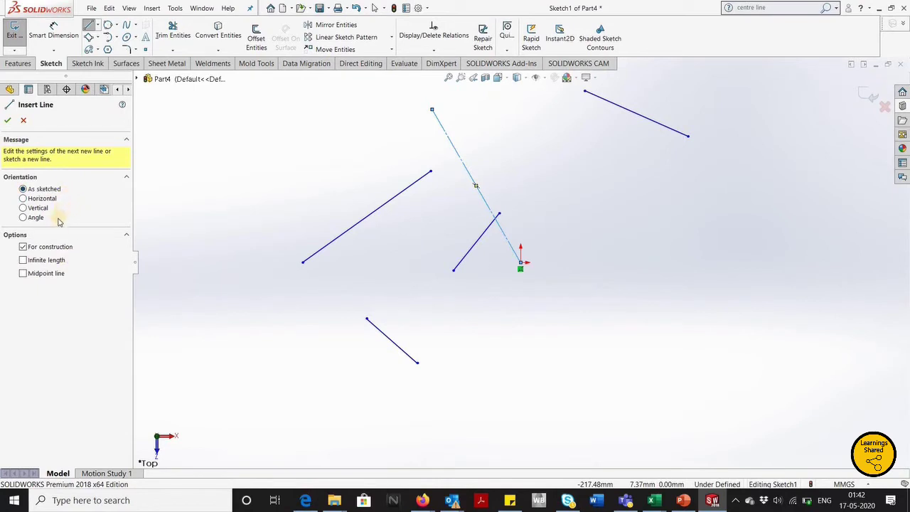
pyautogui.click(24, 199)
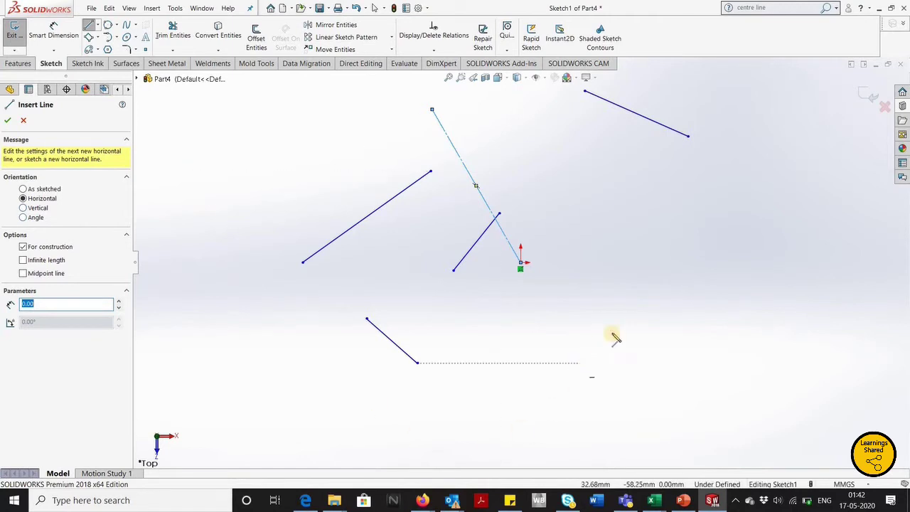
pyautogui.moveTo(611, 333); pyautogui.dragTo(631, 333)
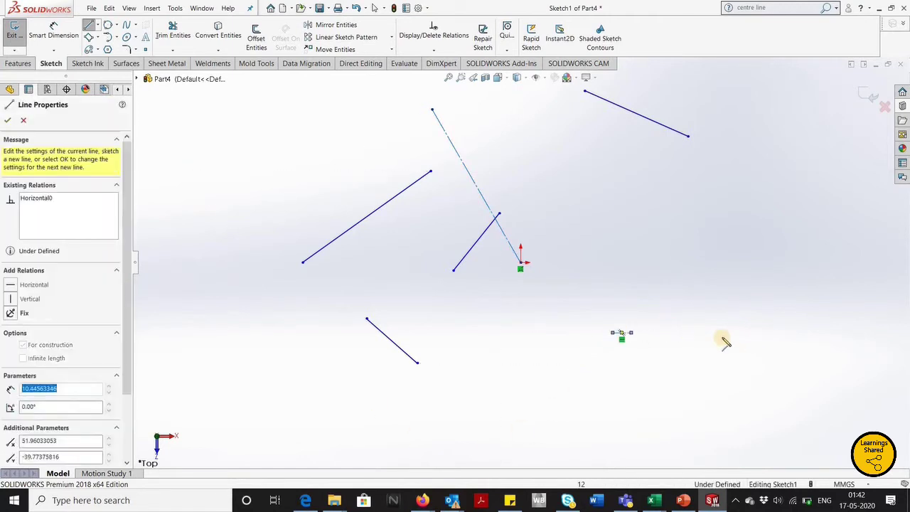
# Step: Sketch a second horizontal centerline about 75 mm long to the right of the origin and end the command
pyautogui.click(637, 271)
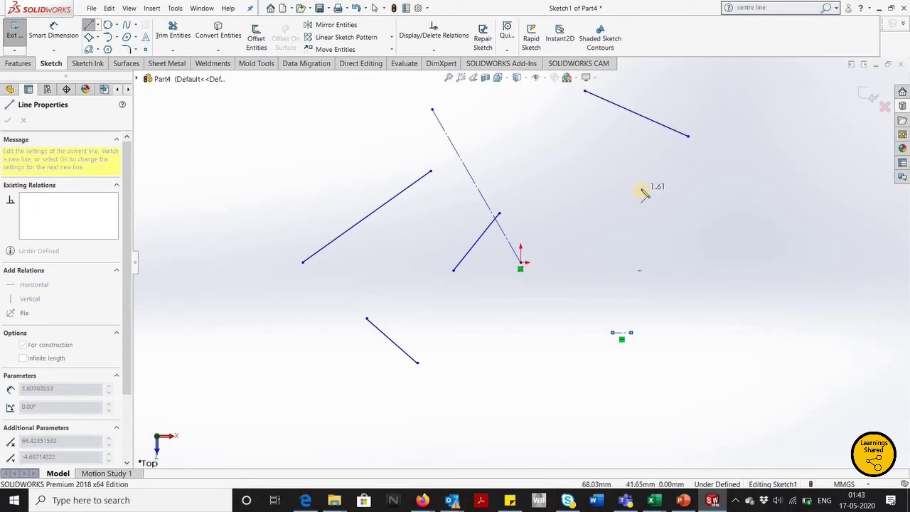
pyautogui.click(775, 288)
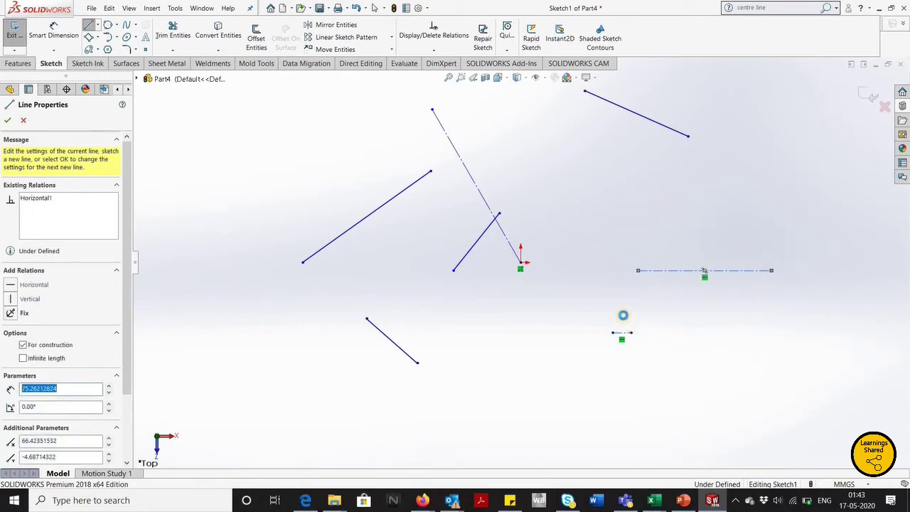
pyautogui.press('Escape')
pyautogui.press('Escape')
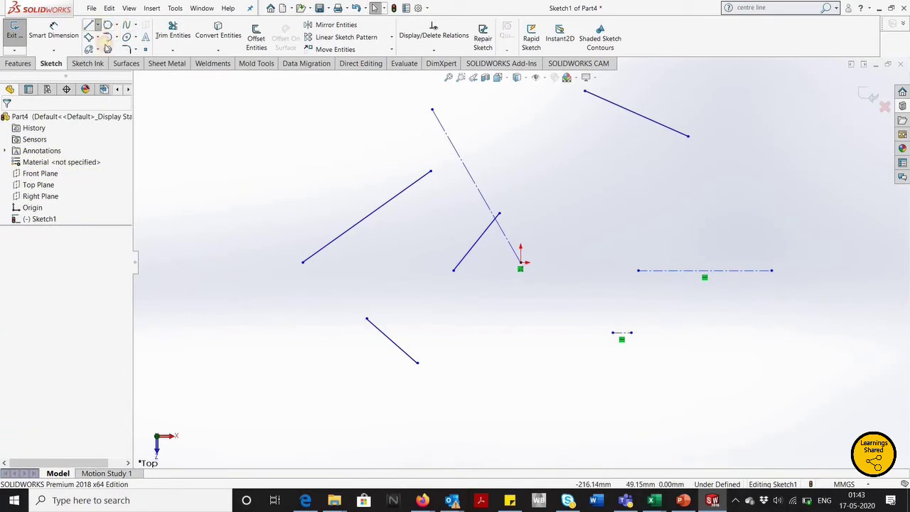
# Step: Sketch a vertical centerline about 42 mm long at the upper left of the other lines and end the command
pyautogui.click(97, 25)
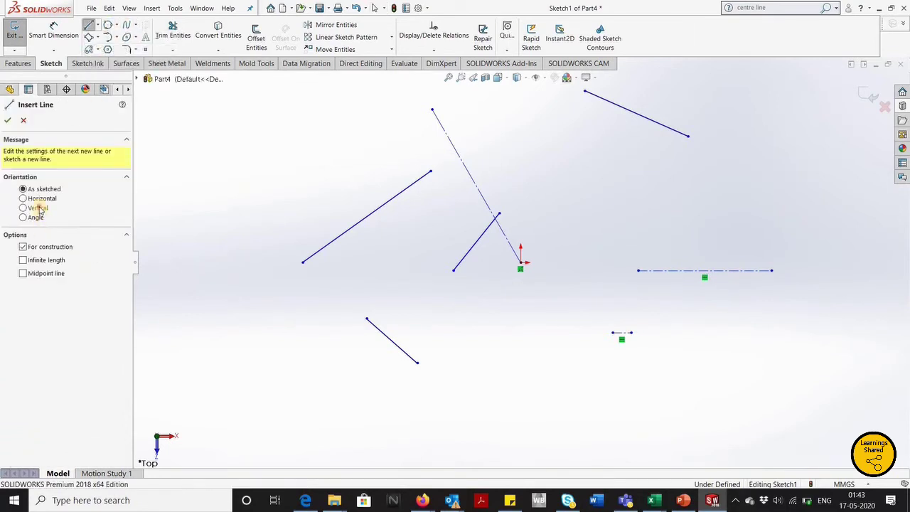
pyautogui.click(34, 207)
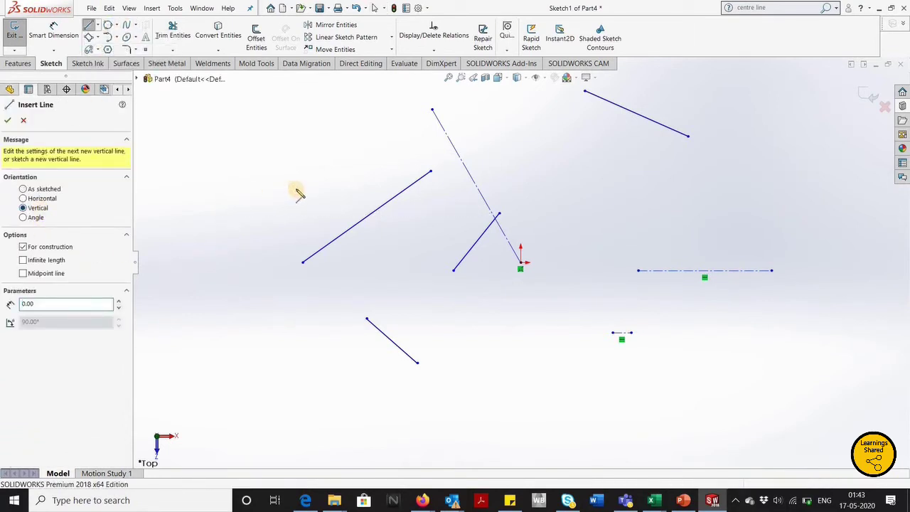
pyautogui.click(307, 194)
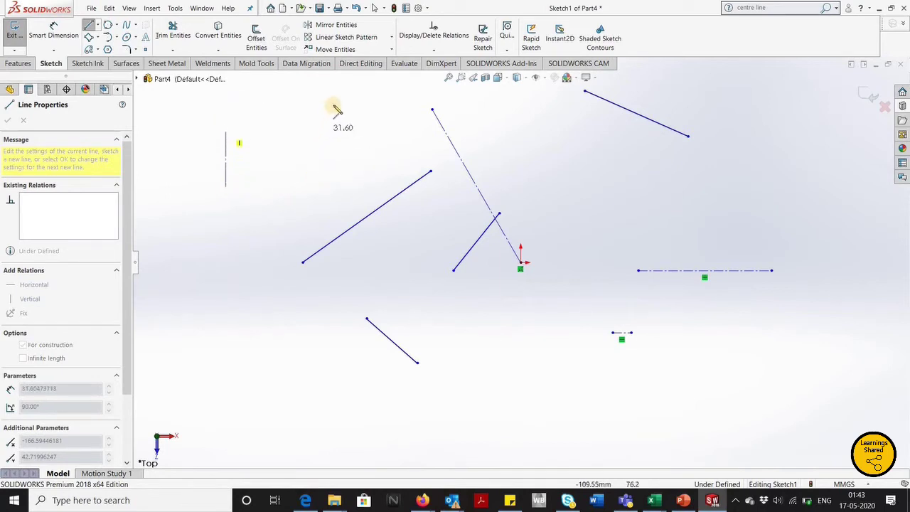
pyautogui.click(297, 112)
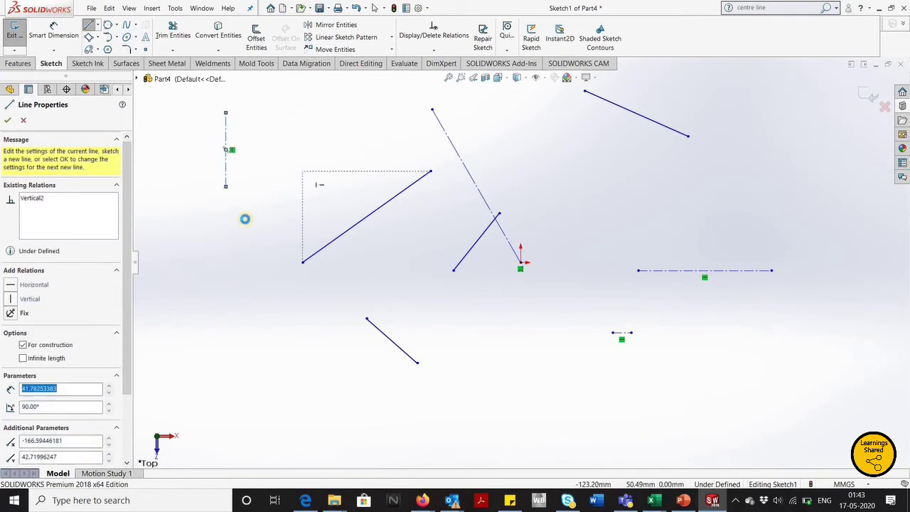
pyautogui.press('Escape')
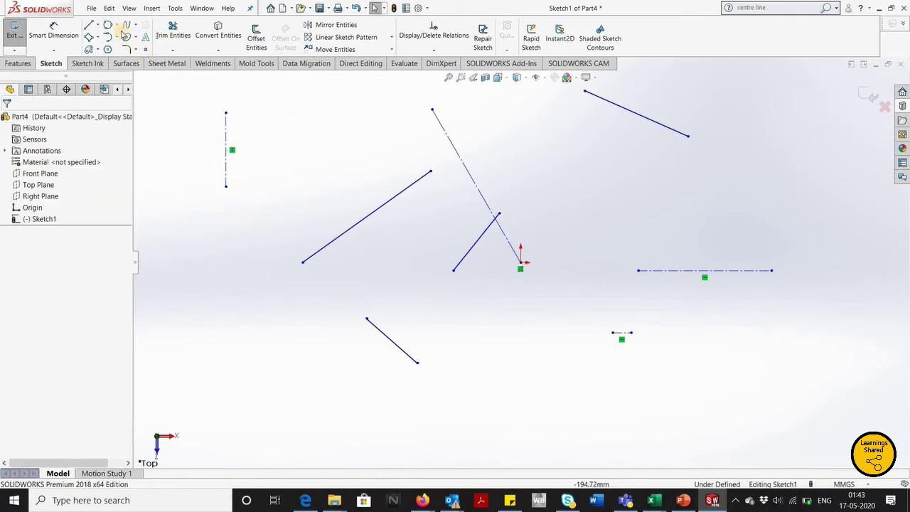
# Step: Sketch a solid line from the origin with angle orientation, 150 mm long at 45°, with the construction option off
pyautogui.click(97, 25)
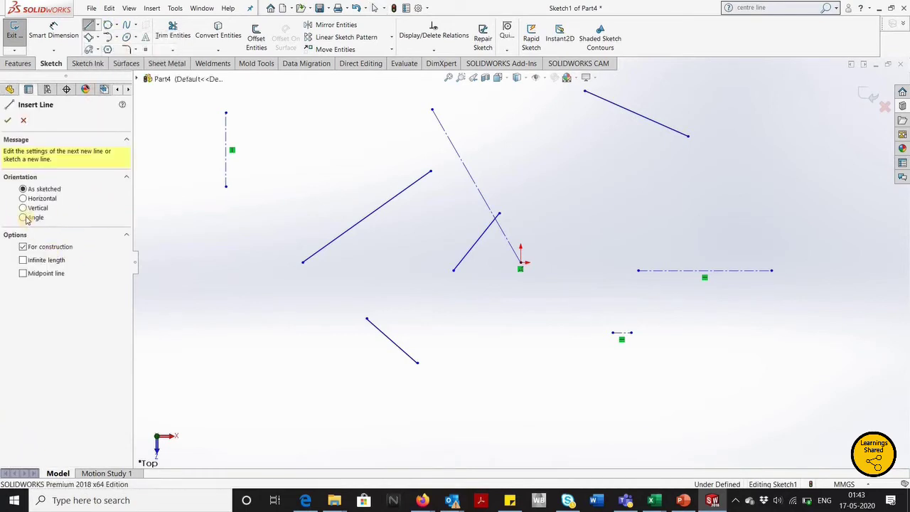
pyautogui.click(27, 217)
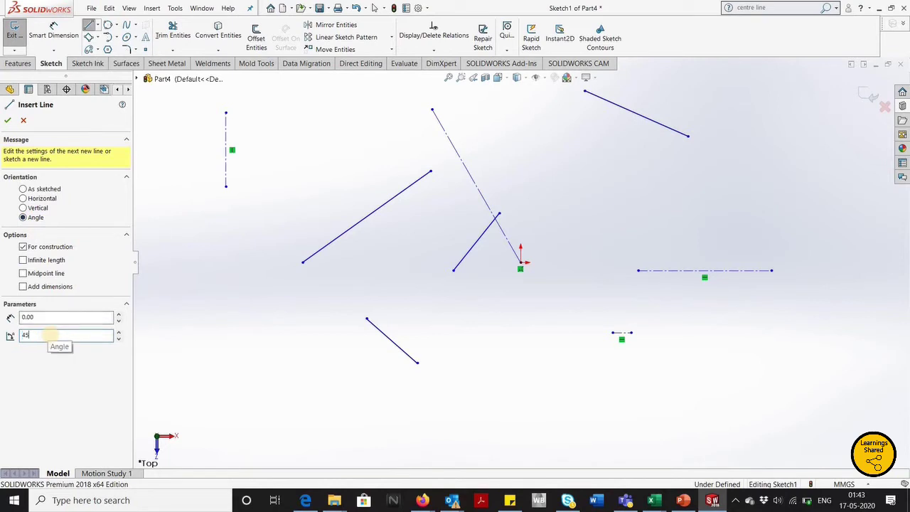
pyautogui.click(48, 316)
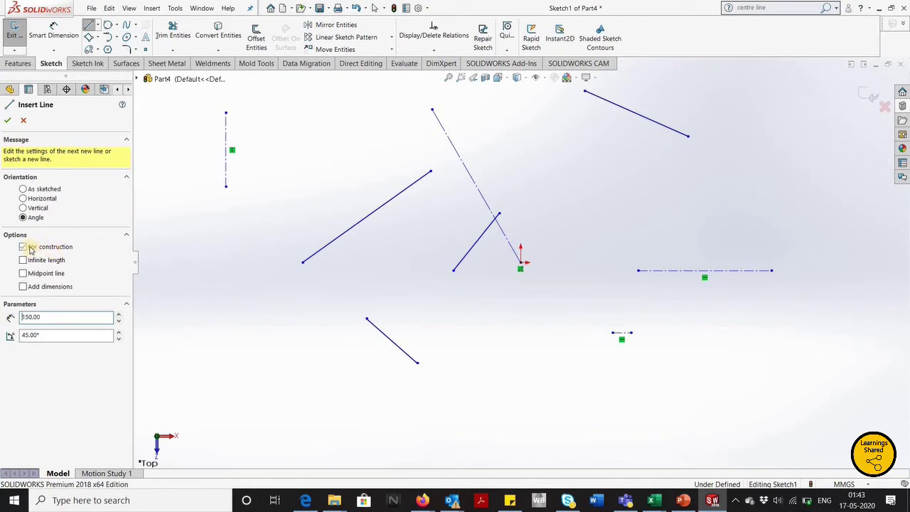
pyautogui.click(35, 250)
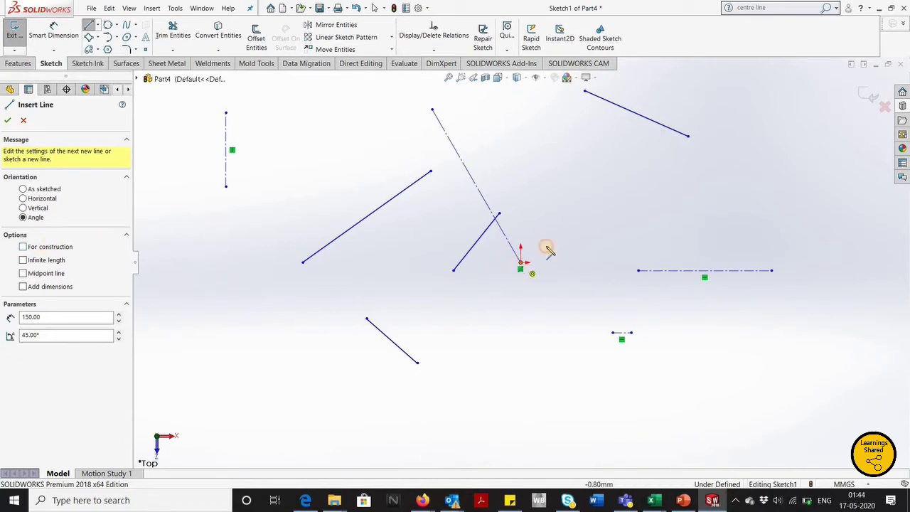
pyautogui.press('Escape')
pyautogui.click(659, 184)
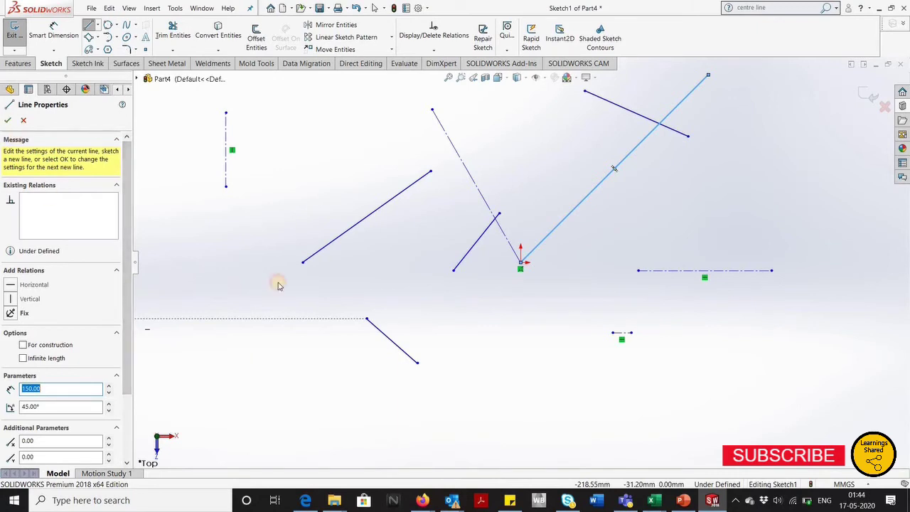
pyautogui.click(8, 120)
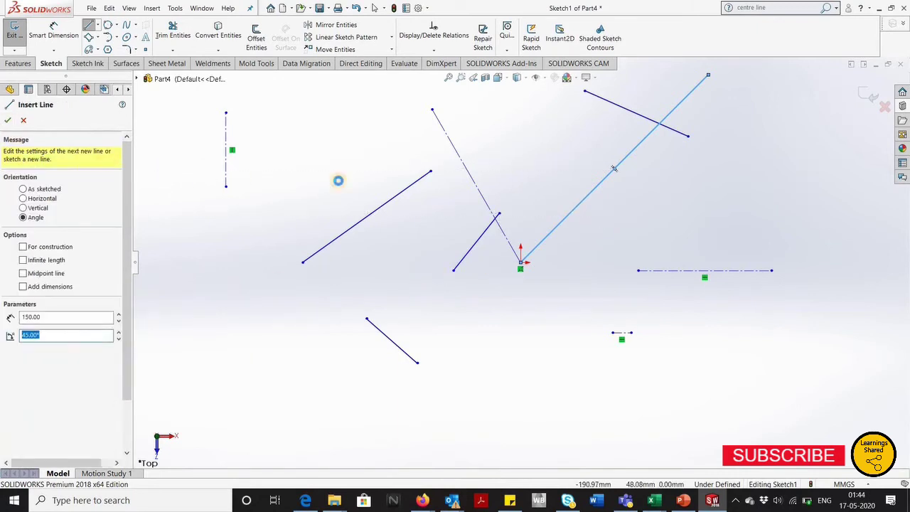
pyautogui.press('Escape')
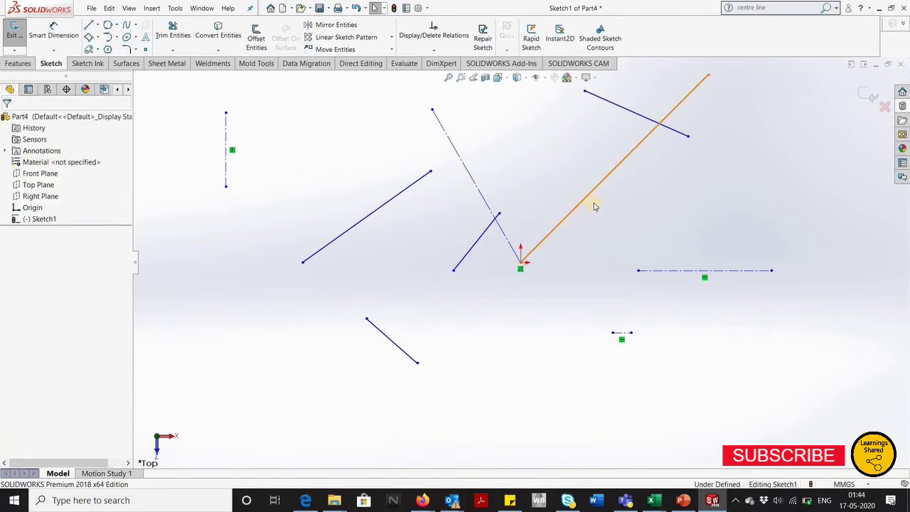
# Step: Try infinite length on the 45° line from the origin and undo it
pyautogui.click(595, 206)
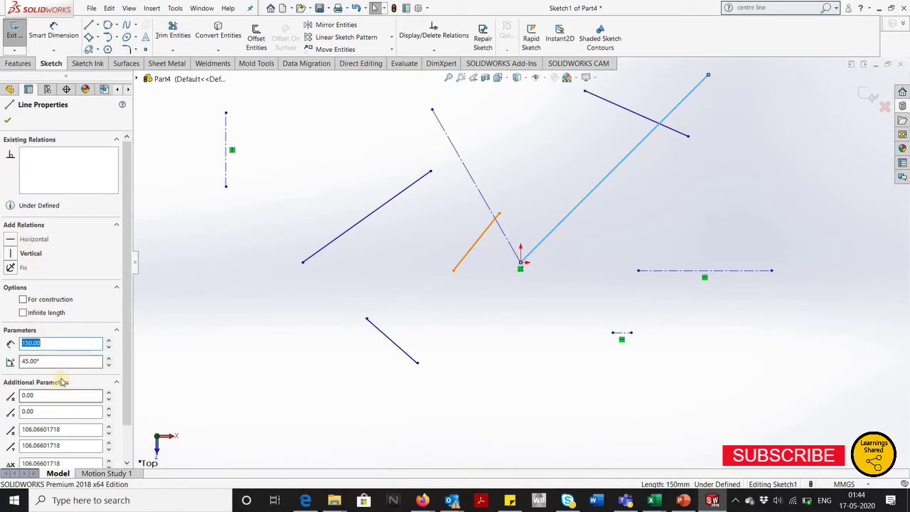
pyautogui.click(41, 317)
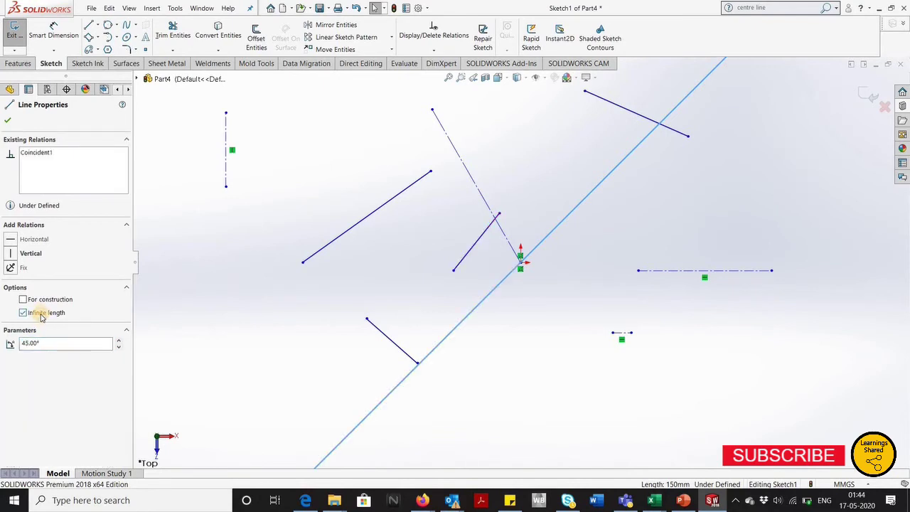
pyautogui.hotkey('ctrl', 'z')
pyautogui.click(576, 209)
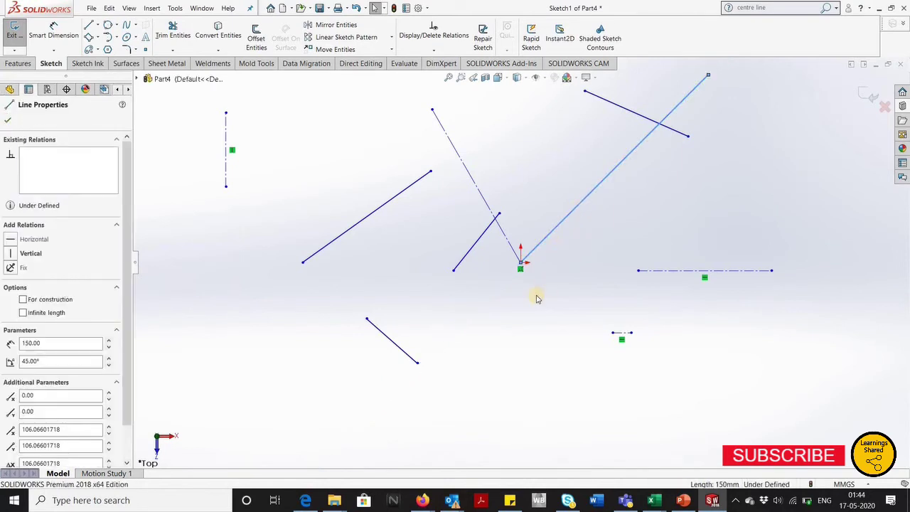
pyautogui.press('Escape')
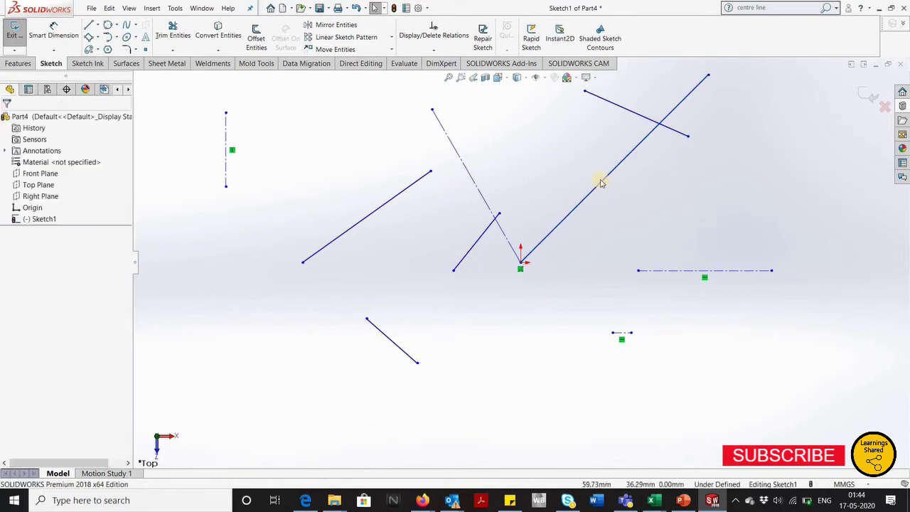
# Step: Add a Fix relation to the 45° line from the origin and delete that relation again
pyautogui.click(601, 180)
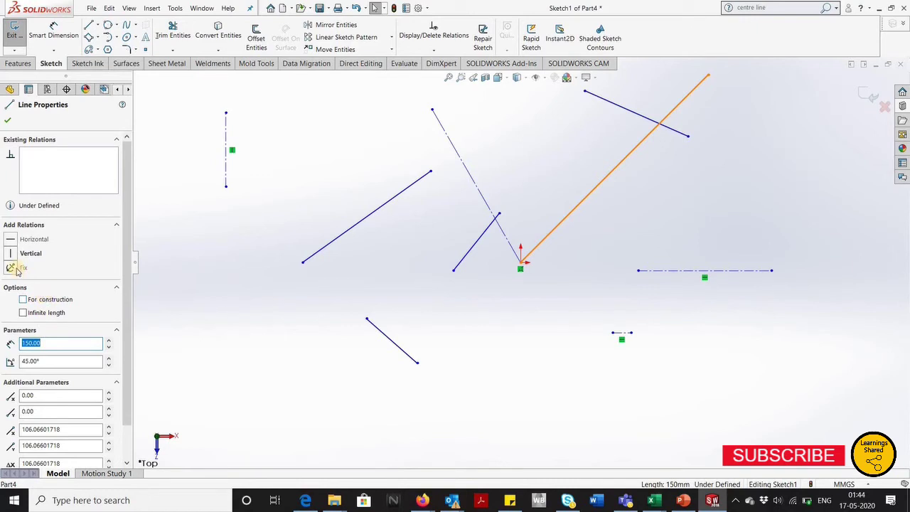
pyautogui.click(503, 317)
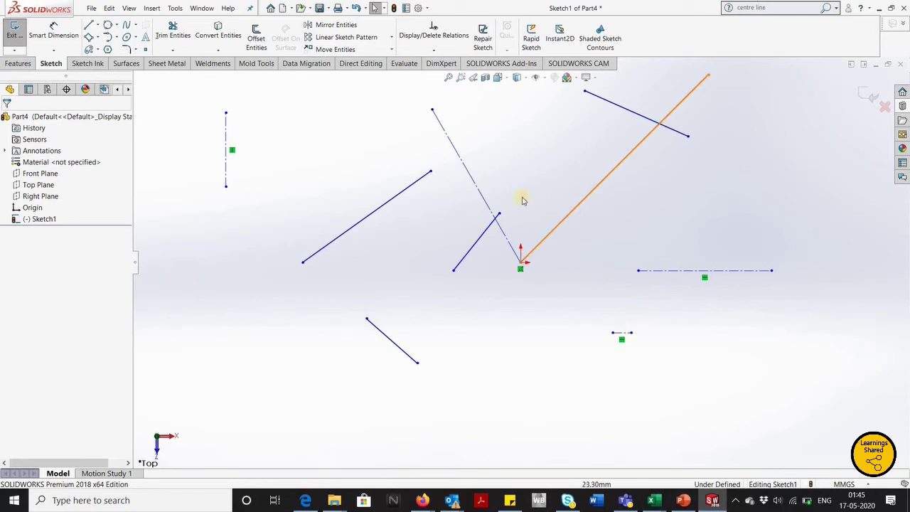
pyautogui.click(582, 206)
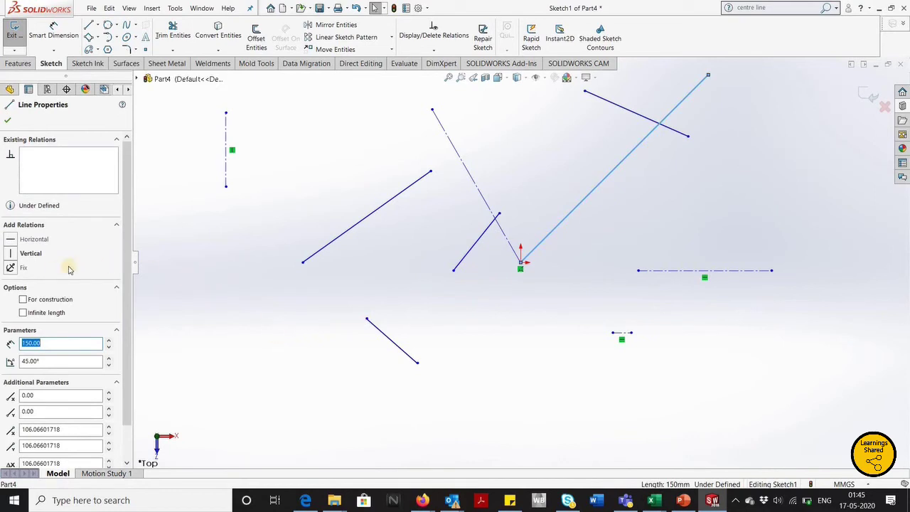
pyautogui.click(10, 268)
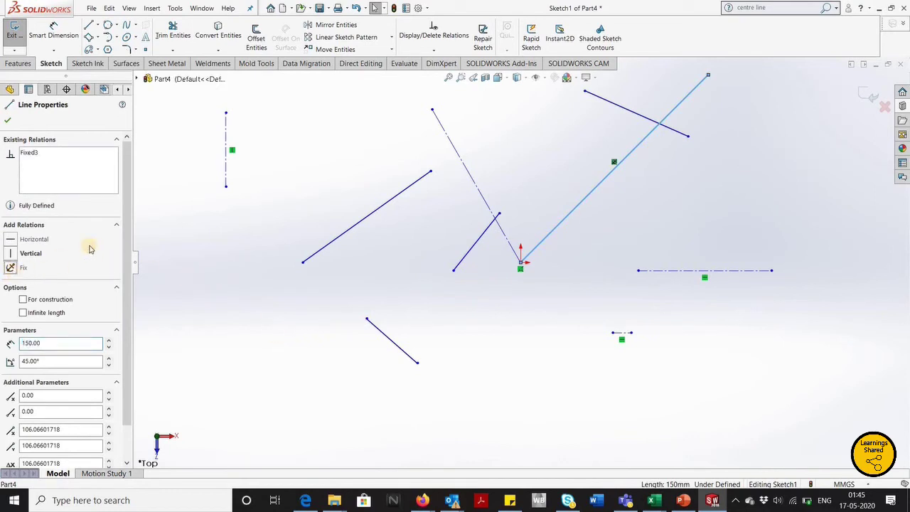
pyautogui.click(498, 331)
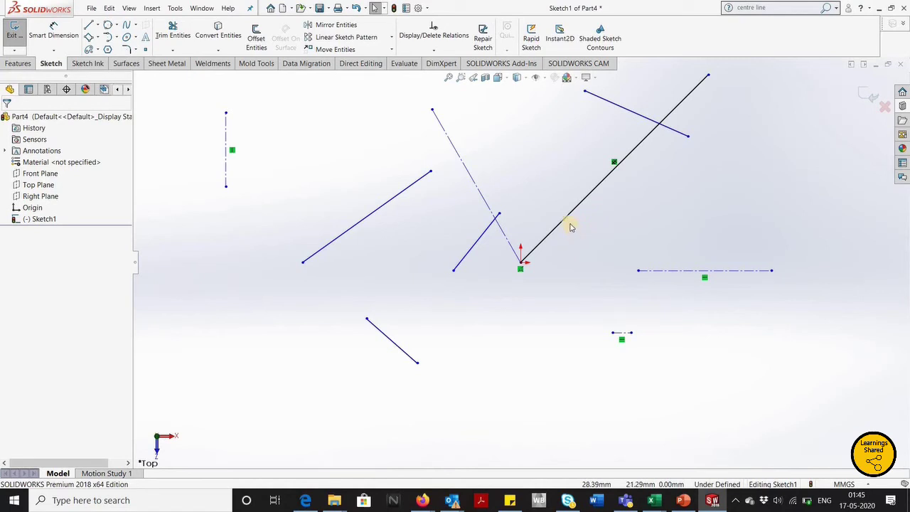
pyautogui.rightClick(614, 164)
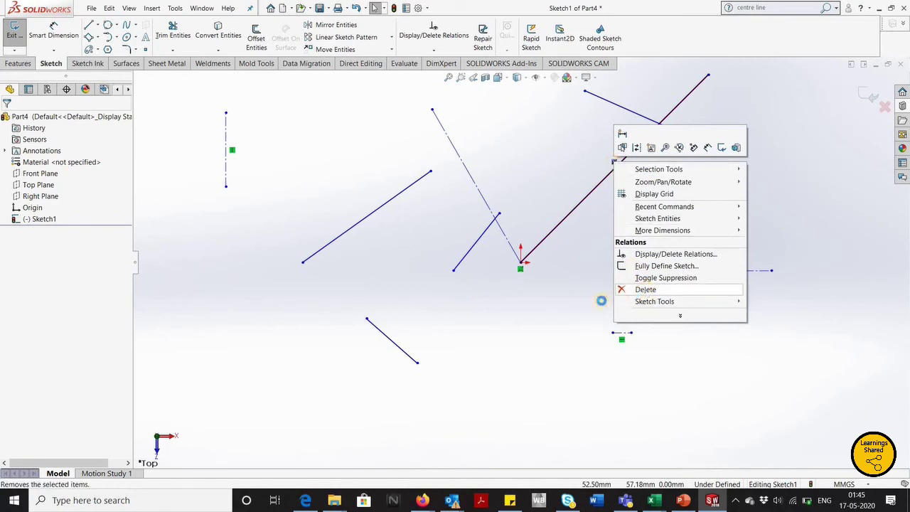
pyautogui.click(590, 247)
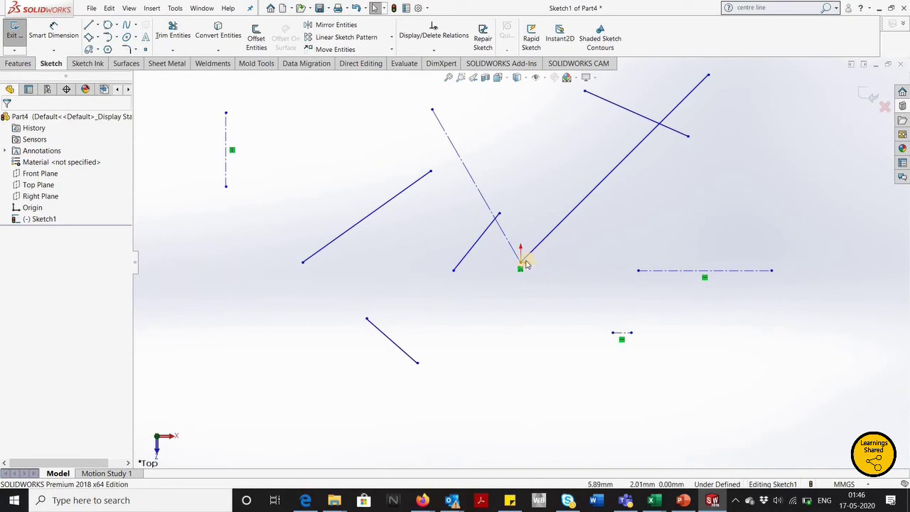
# Step: Sketch a horizontal centerline about 47 mm long from the origin to the right
pyautogui.click(98, 25)
pyautogui.click(113, 47)
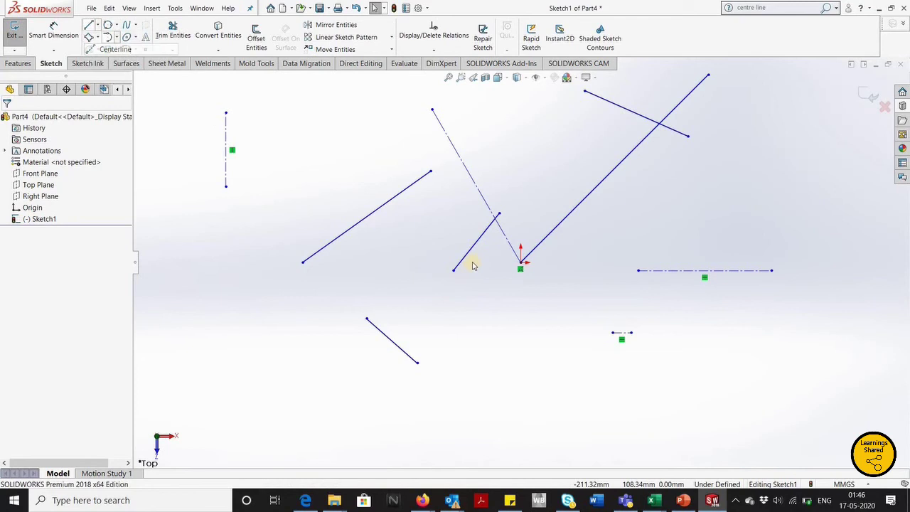
pyautogui.click(521, 265)
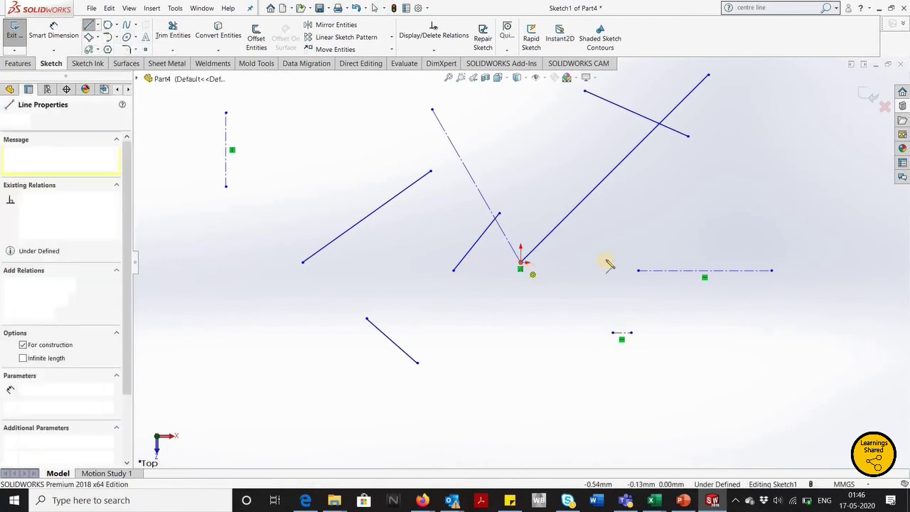
pyautogui.click(604, 263)
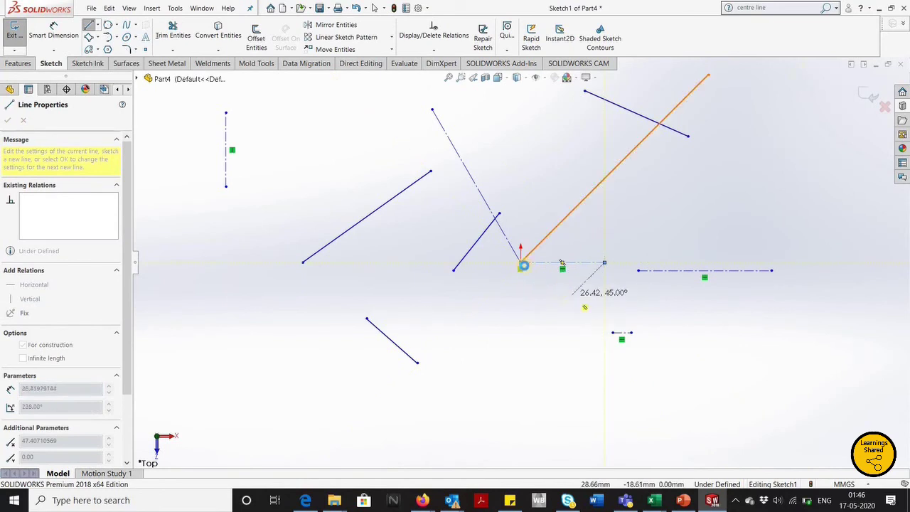
# Step: Dimension the angle between the 150 mm solid line and the horizontal centerline that both start at the origin
pyautogui.click(53, 32)
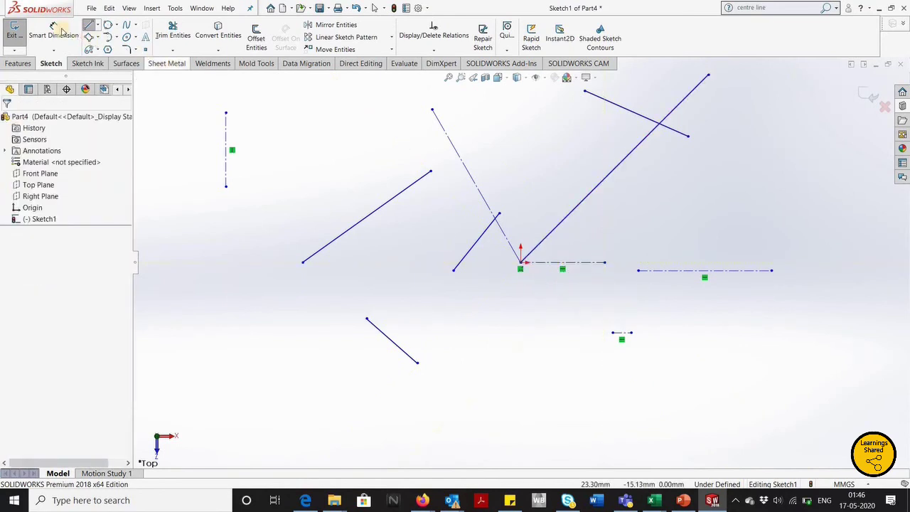
pyautogui.click(549, 241)
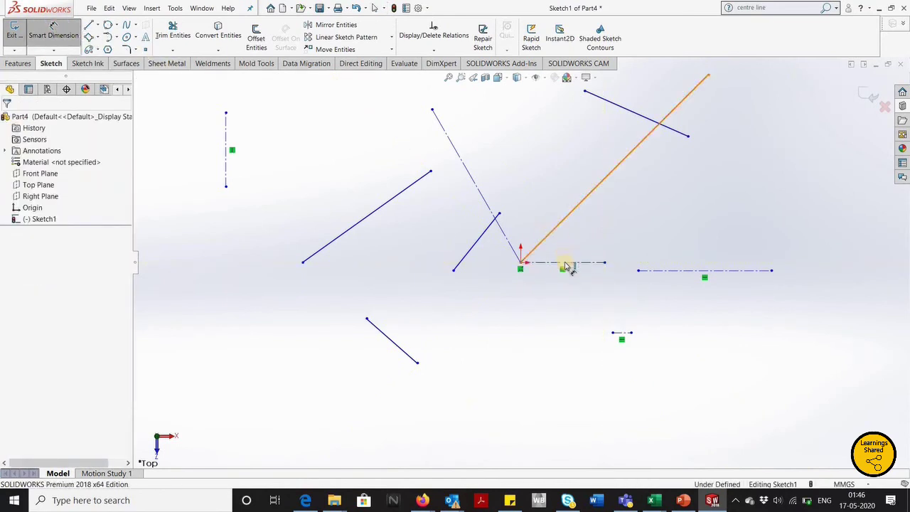
pyautogui.click(566, 267)
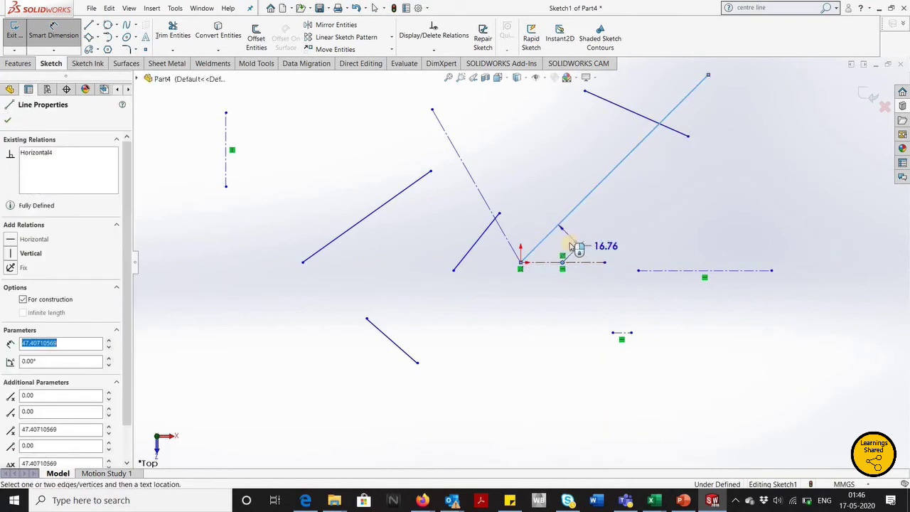
pyautogui.click(576, 257)
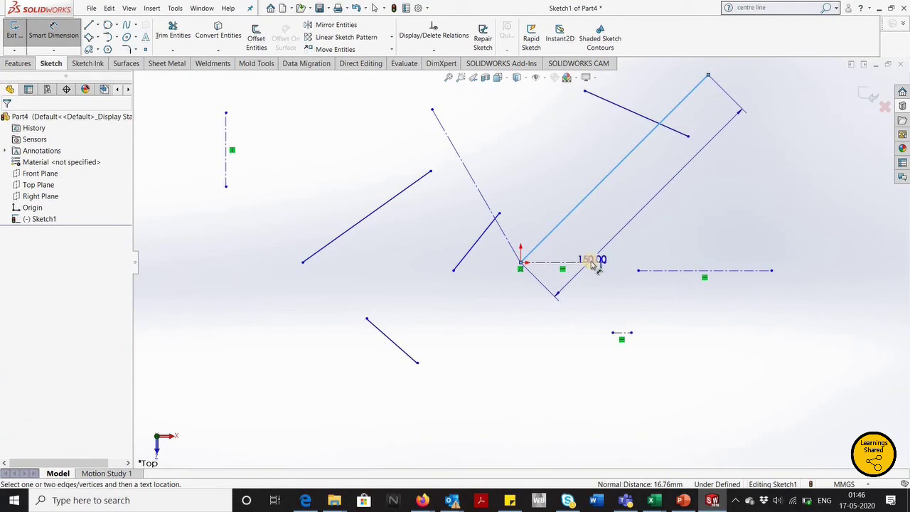
pyautogui.click(585, 261)
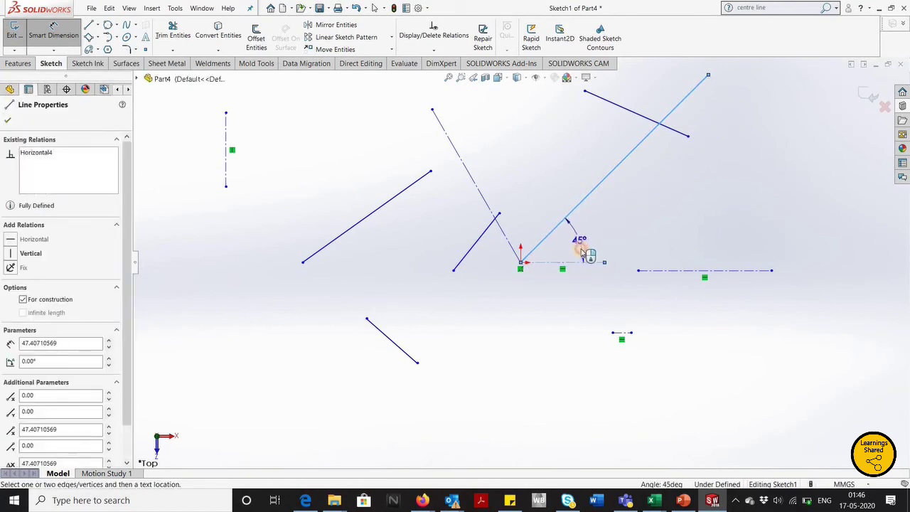
pyautogui.click(579, 257)
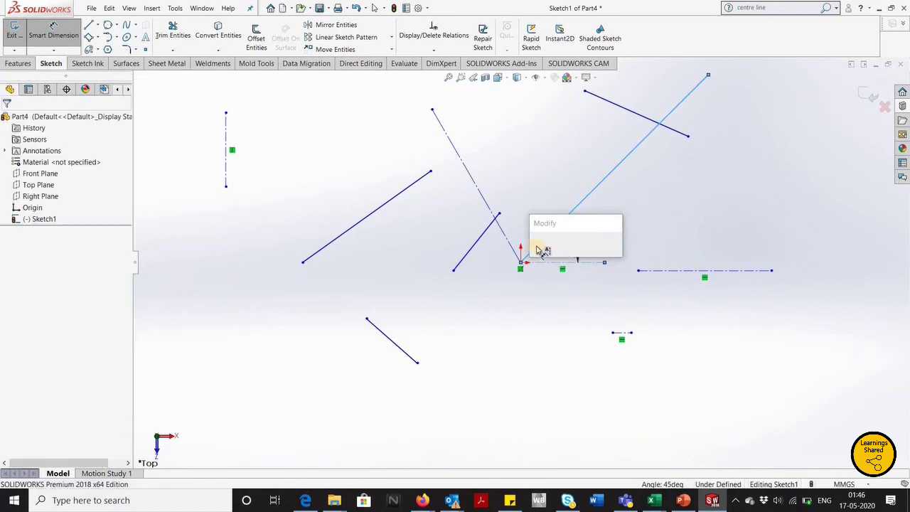
pyautogui.click(538, 246)
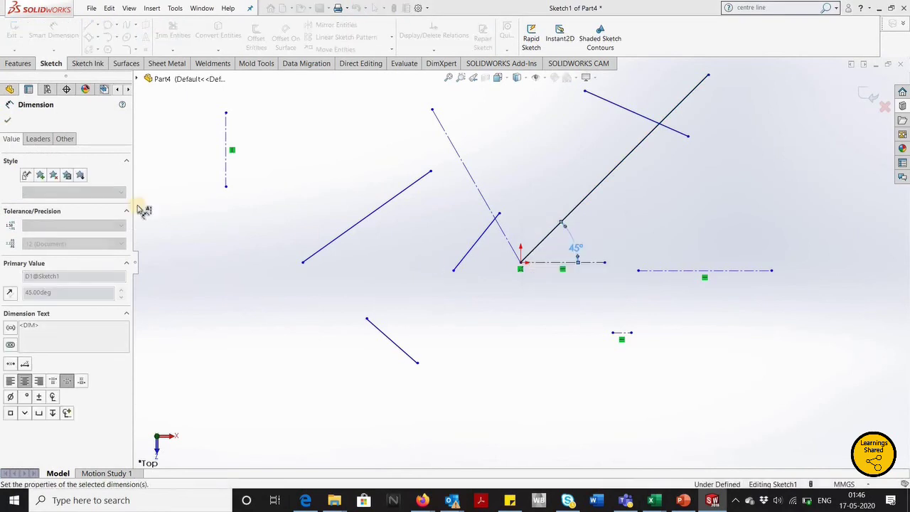
pyautogui.click(8, 121)
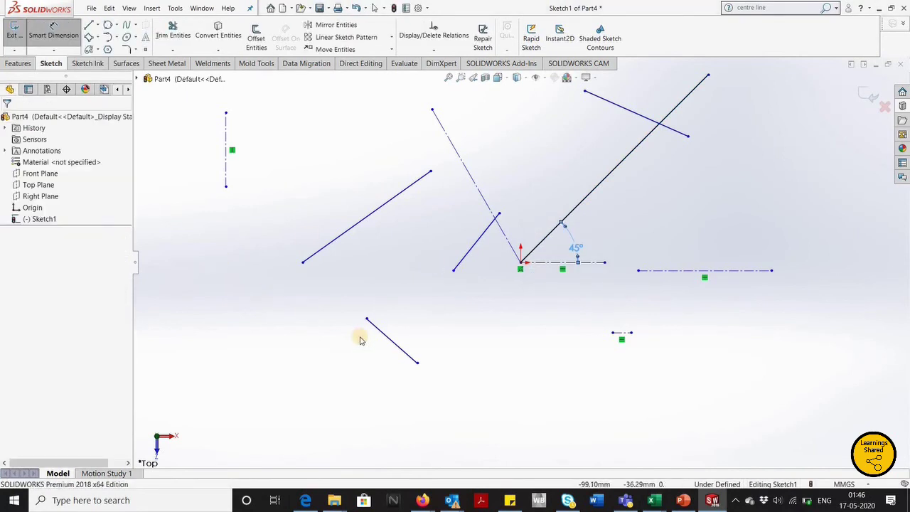
pyautogui.press('Escape')
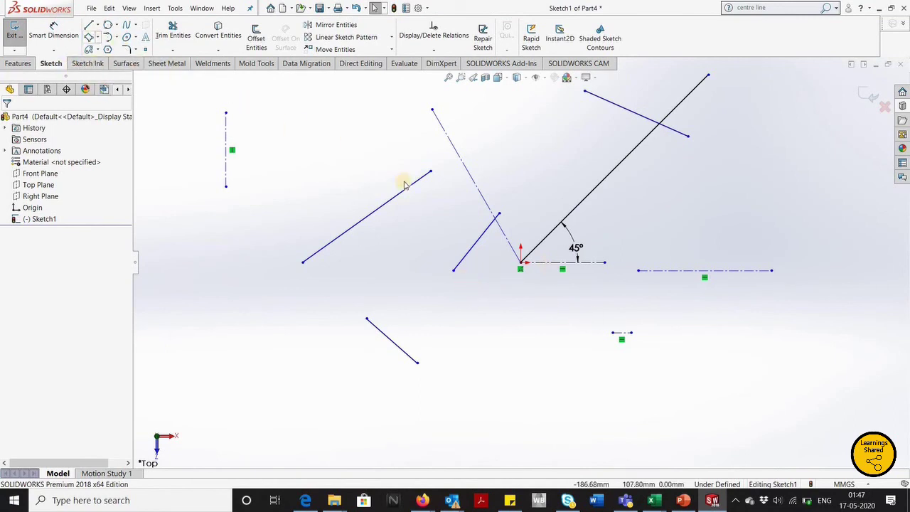
# Step: Examine the length, angle and additional coordinate parameters in the properties of the 150 mm solid line from the origin
pyautogui.click(586, 201)
pyautogui.moveTo(128, 293); pyautogui.dragTo(121, 321)
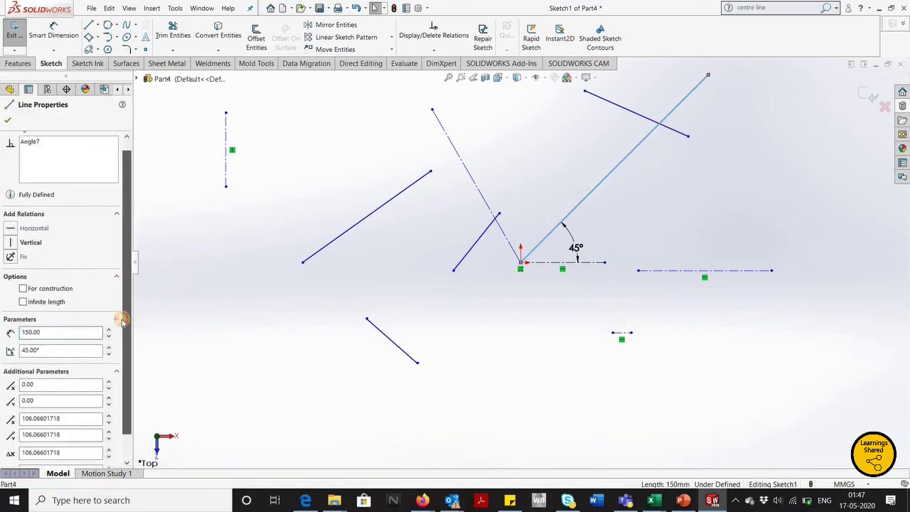
pyautogui.scroll(-1, 121, 321)
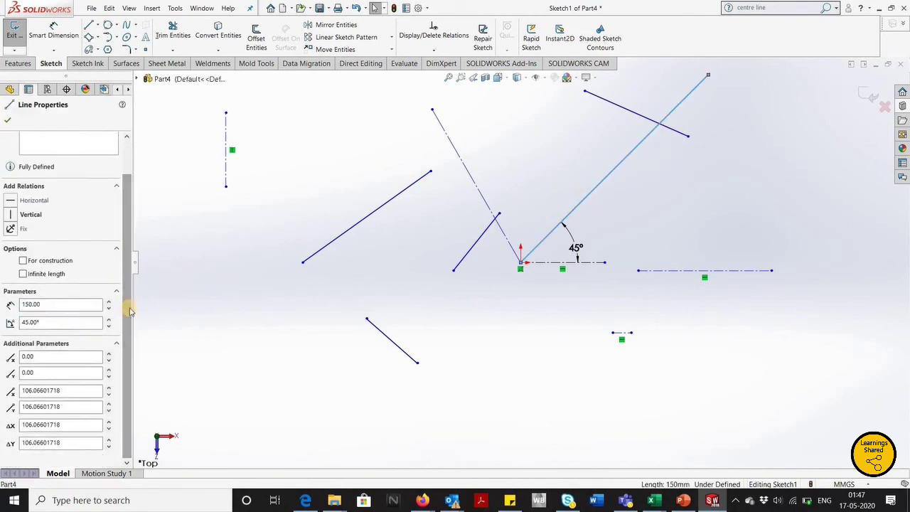